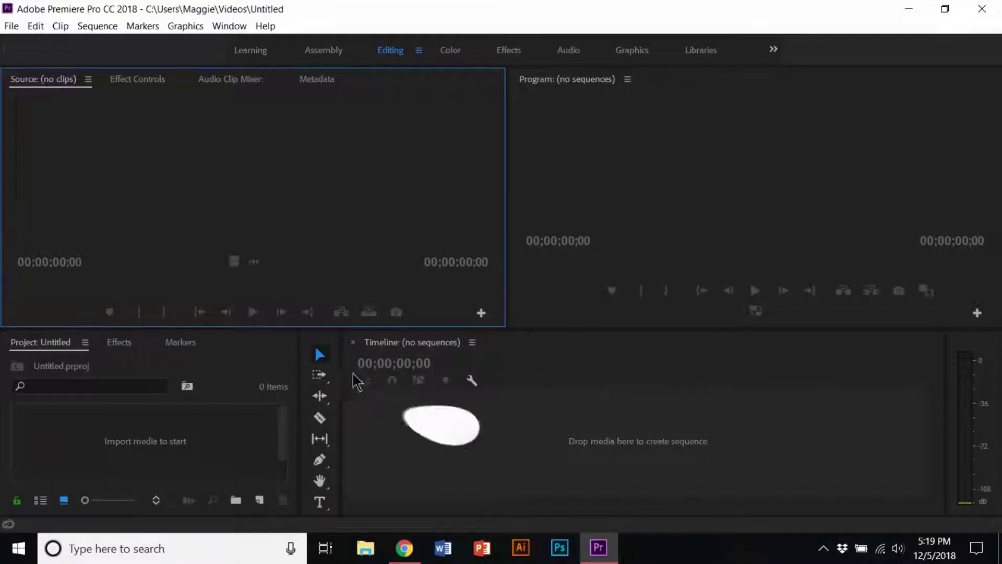
- Import Green screen.png from the Green Screen Footage folder into the project
{"action": "left_click", "coordinate": [197, 430]}
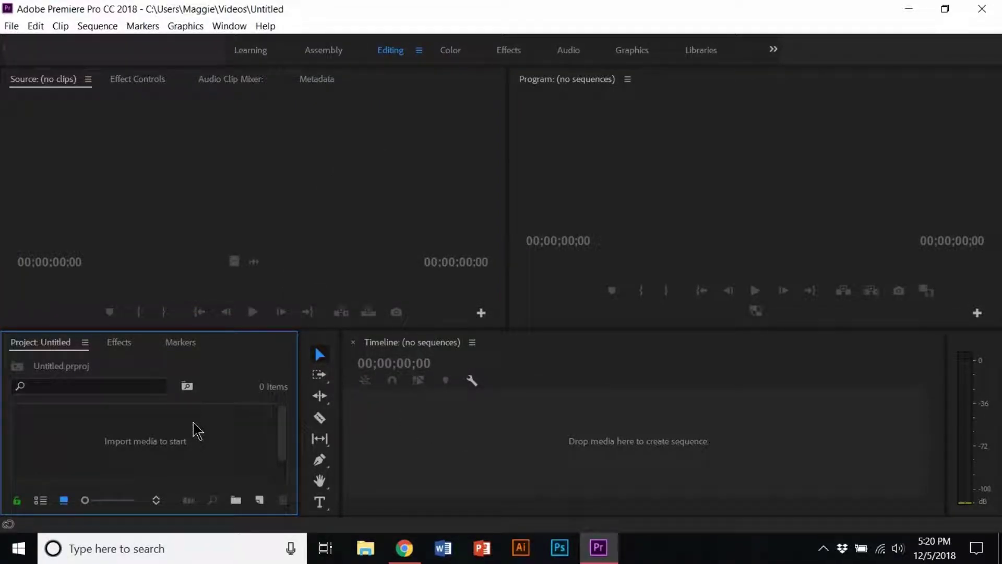
{"action": "double_click", "coordinate": [198, 431]}
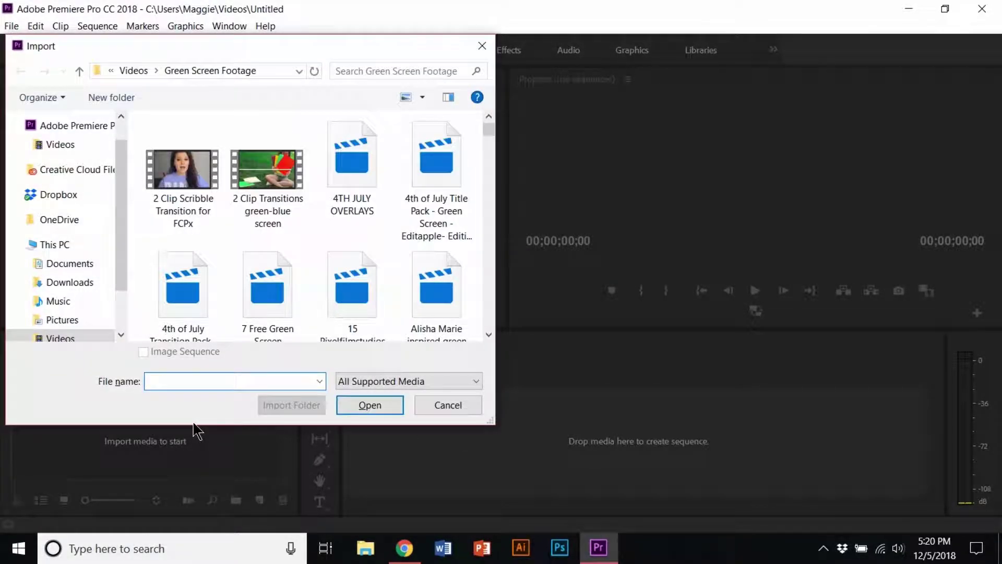
{"action": "scroll", "coordinate": [286, 246], "scroll_direction": "down", "scroll_amount": 3}
{"action": "scroll", "coordinate": [287, 245], "scroll_direction": "down", "scroll_amount": 3}
{"action": "scroll", "coordinate": [287, 243], "scroll_direction": "down", "scroll_amount": 3}
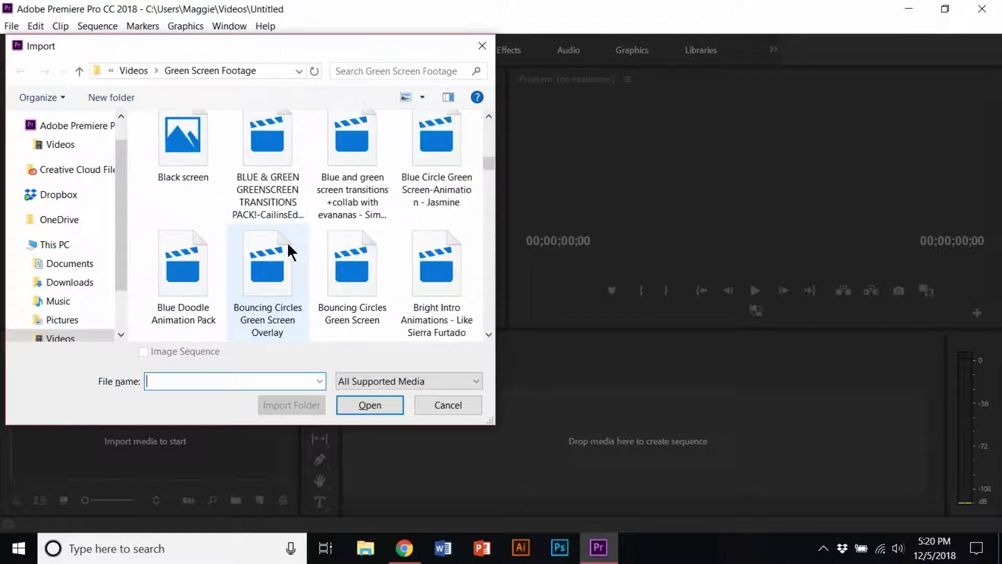
{"action": "scroll", "coordinate": [287, 243], "scroll_direction": "down", "scroll_amount": 3}
{"action": "scroll", "coordinate": [288, 242], "scroll_direction": "down", "scroll_amount": 3}
{"action": "scroll", "coordinate": [288, 241], "scroll_direction": "down", "scroll_amount": 3}
{"action": "scroll", "coordinate": [288, 240], "scroll_direction": "down", "scroll_amount": 3}
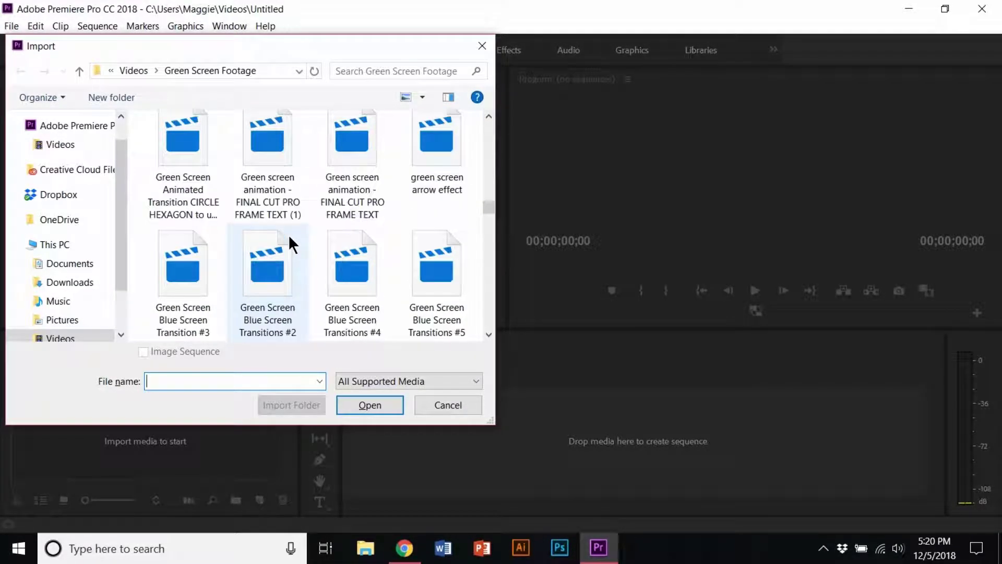
{"action": "scroll", "coordinate": [289, 239], "scroll_direction": "down", "scroll_amount": 3}
{"action": "scroll", "coordinate": [290, 238], "scroll_direction": "down", "scroll_amount": 3}
{"action": "scroll", "coordinate": [288, 238], "scroll_direction": "down", "scroll_amount": 2}
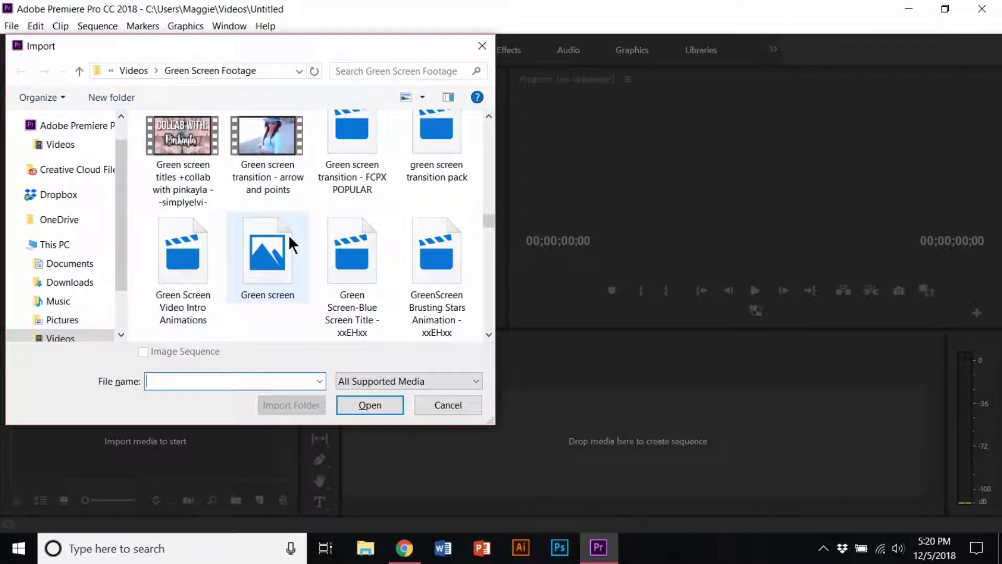
{"action": "left_click", "coordinate": [288, 240]}
{"action": "left_click", "coordinate": [369, 404]}
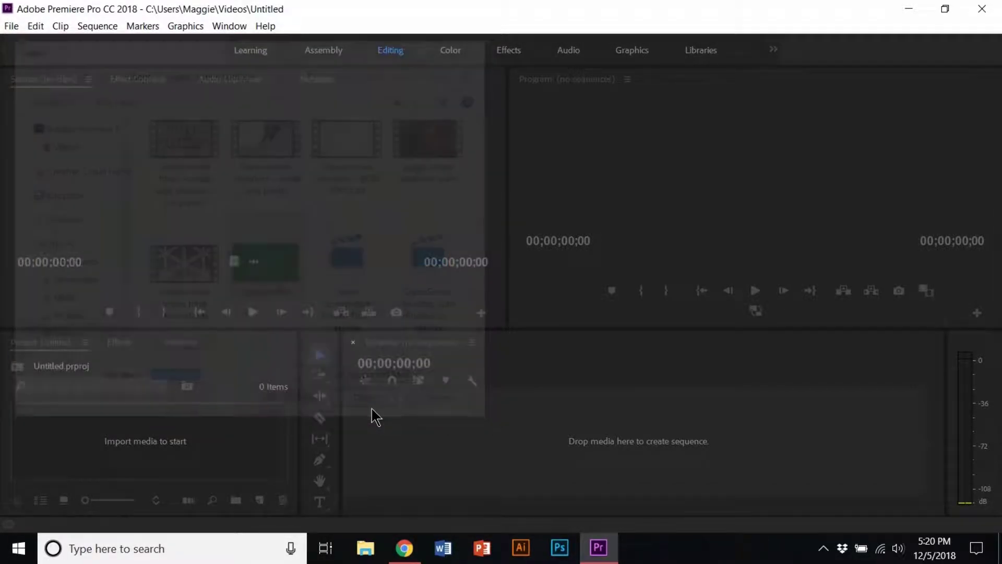
- Import all four snowflake PNG images from the Downloads folder
{"action": "double_click", "coordinate": [225, 413]}
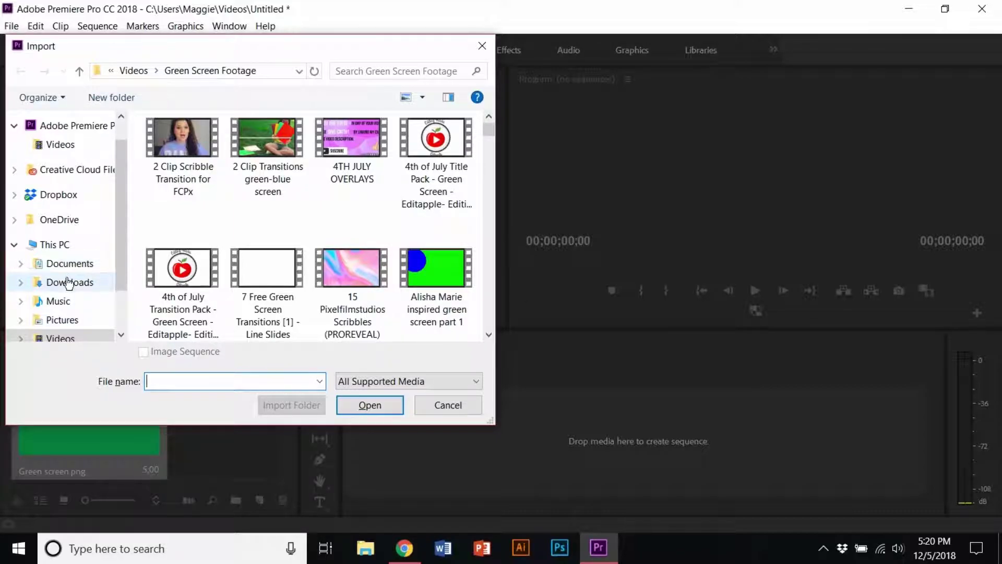
{"action": "left_click", "coordinate": [68, 282]}
{"action": "left_click", "coordinate": [187, 146]}
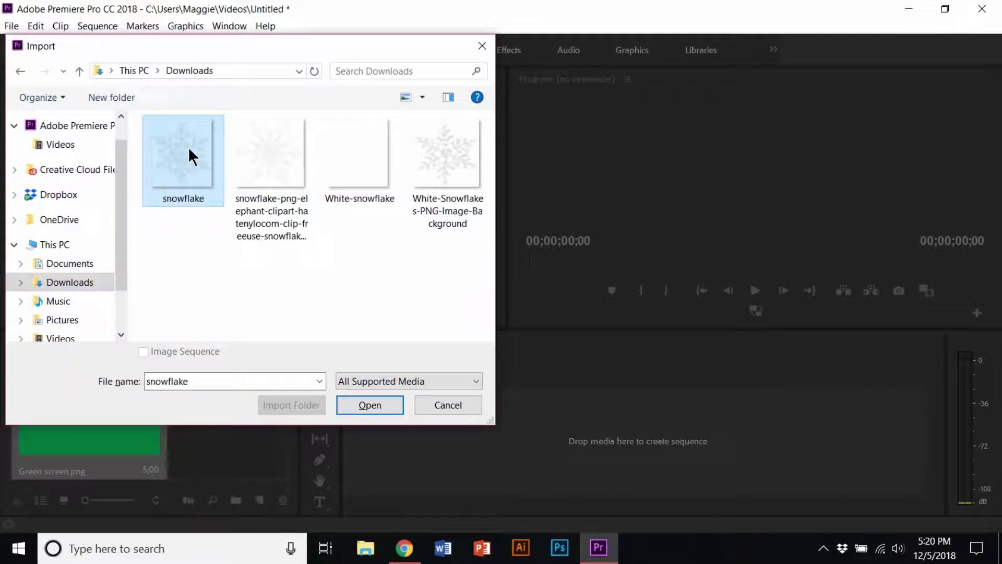
{"action": "left_click", "coordinate": [462, 161], "text": "shift"}
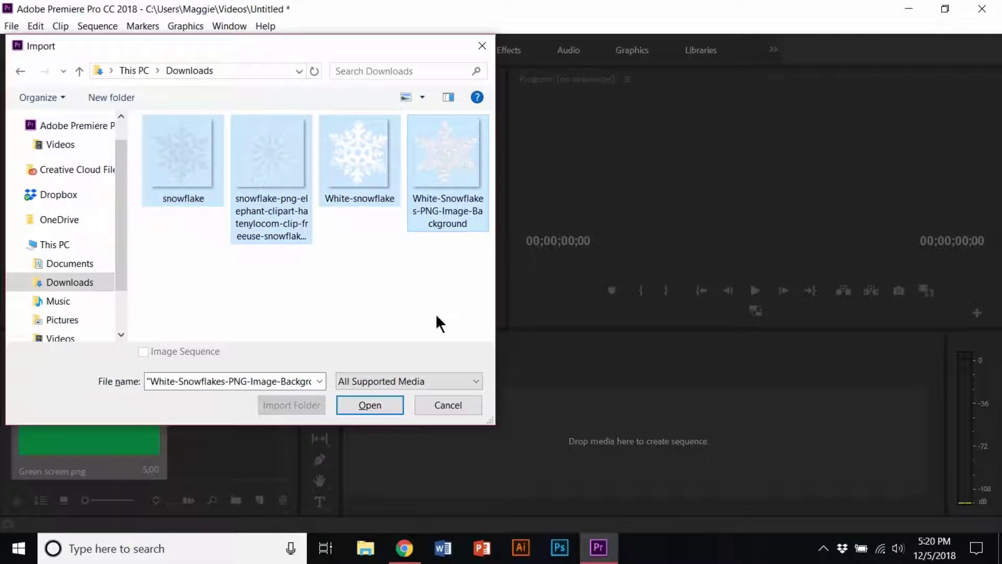
{"action": "left_click", "coordinate": [383, 405]}
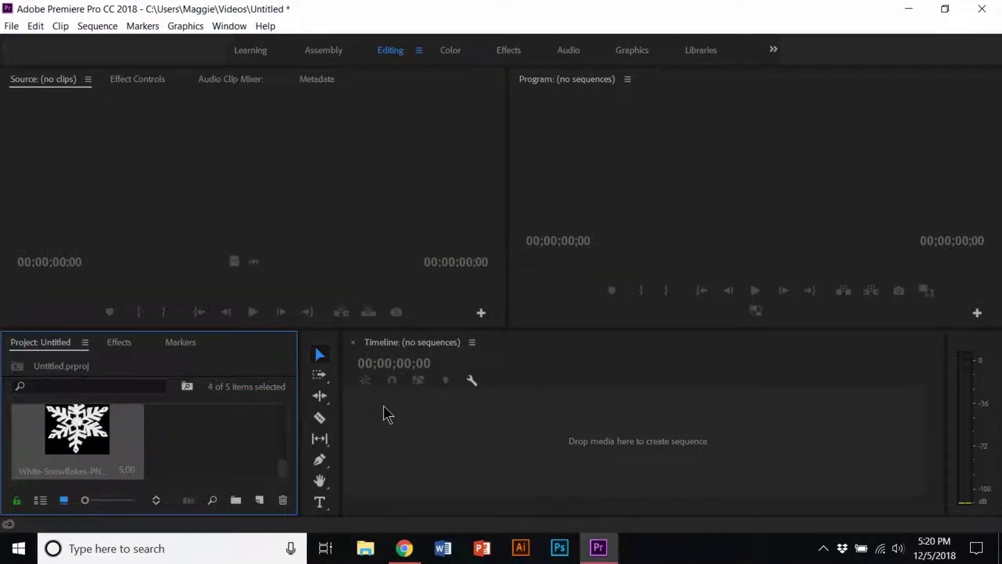
- Create a sequence from Green screen.png and extend the clip past 30 seconds
{"action": "scroll", "coordinate": [253, 453], "scroll_direction": "up", "scroll_amount": 3}
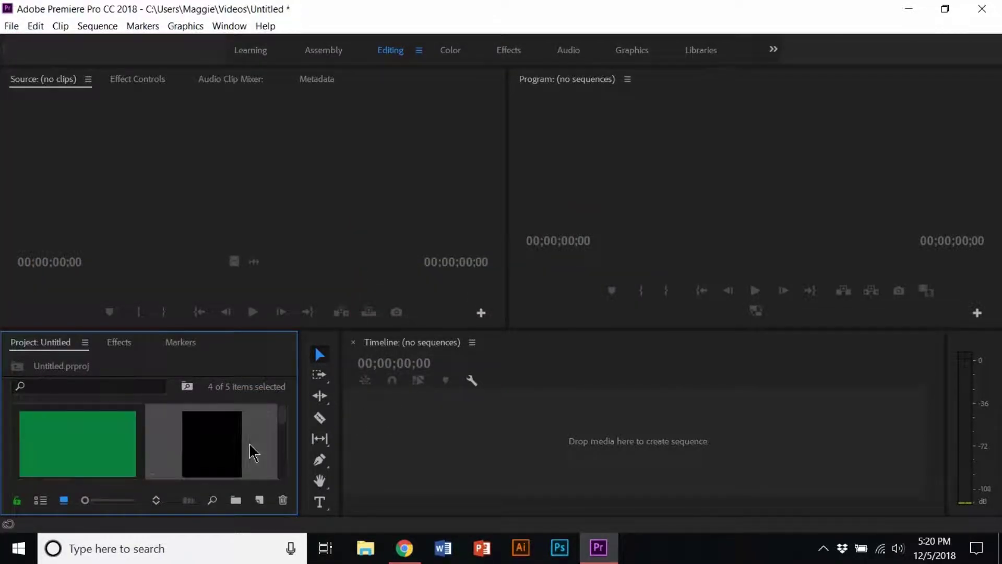
{"action": "left_click", "coordinate": [92, 447]}
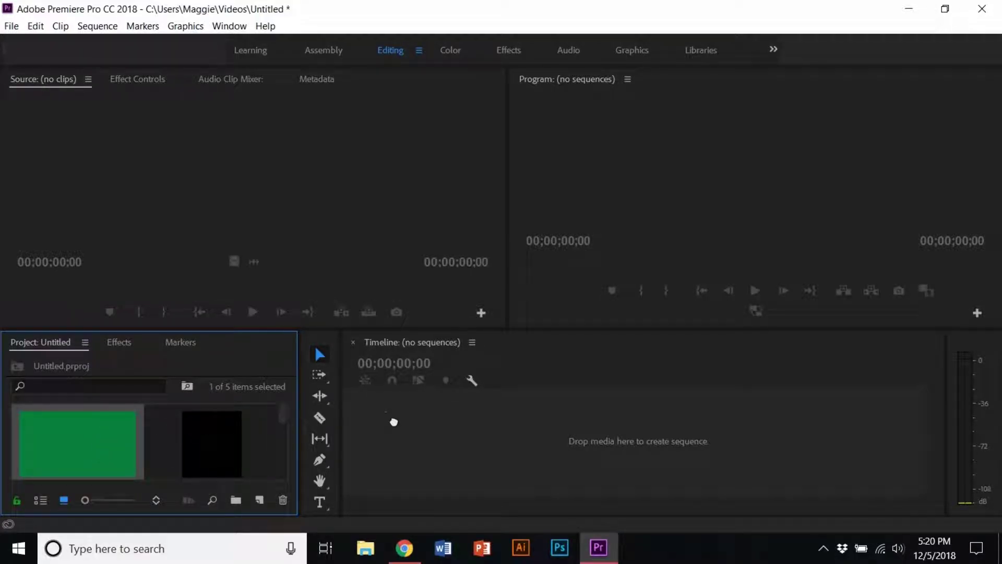
{"action": "left_click_drag", "start_coordinate": [393, 421], "coordinate": [394, 421]}
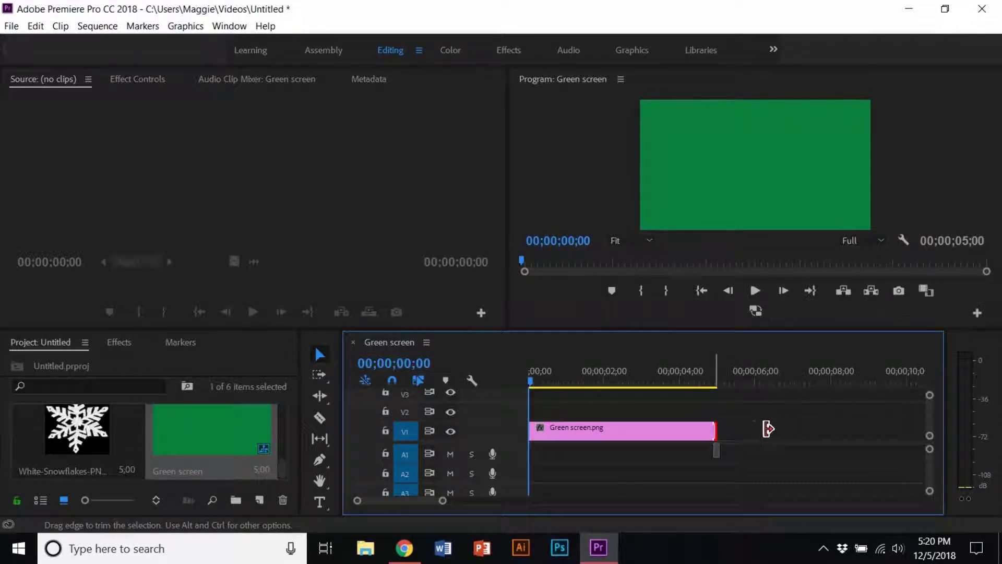
{"action": "left_click_drag", "start_coordinate": [717, 433], "coordinate": [952, 429]}
{"action": "left_click", "coordinate": [844, 378]}
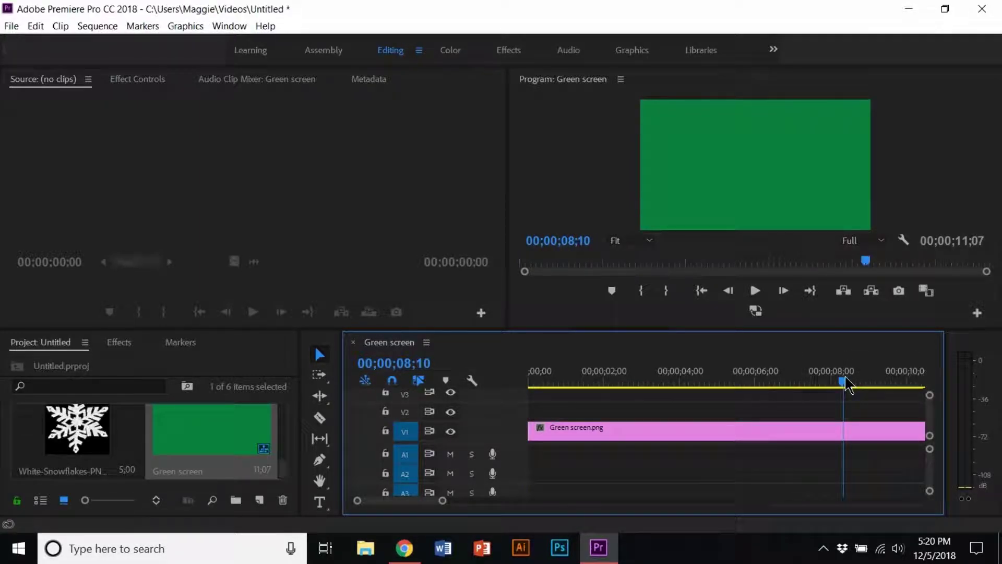
{"action": "left_click_drag", "start_coordinate": [443, 500], "coordinate": [511, 500]}
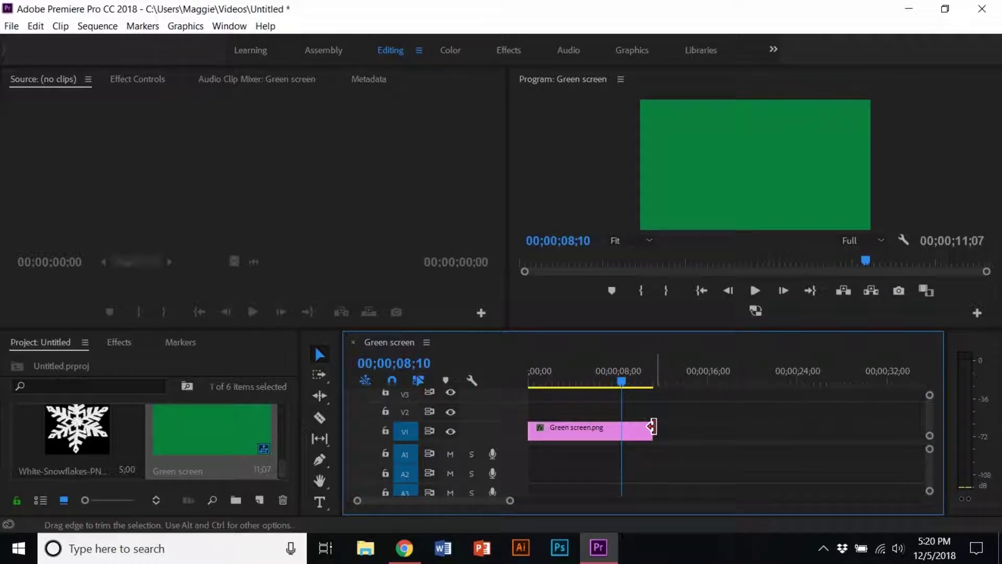
{"action": "left_click_drag", "start_coordinate": [680, 429], "coordinate": [864, 430]}
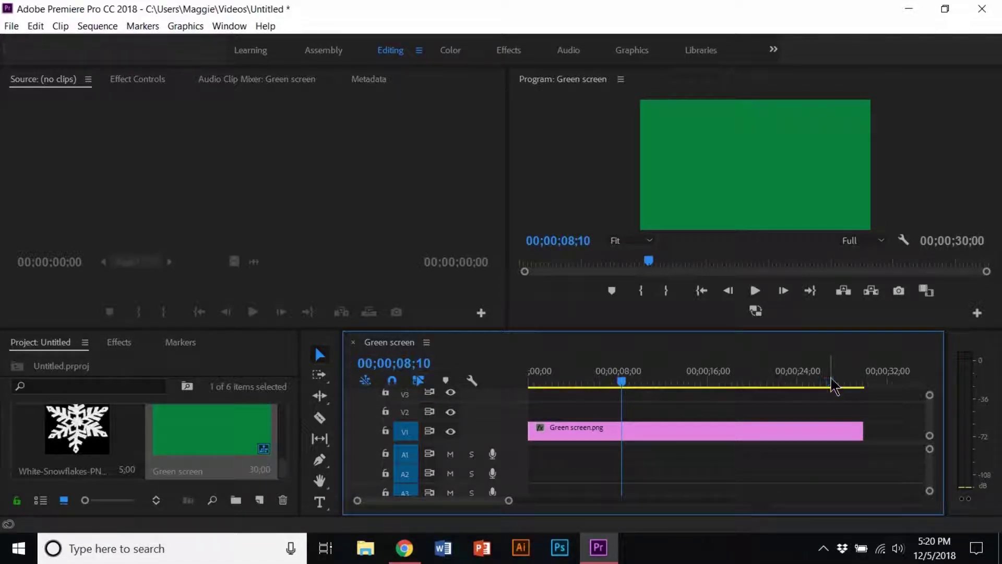
{"action": "left_click", "coordinate": [827, 383]}
{"action": "left_click_drag", "start_coordinate": [864, 430], "coordinate": [923, 430]}
- Razor-cut the green clip at 00;00;30;00, delete the tail, and return to the start
{"action": "left_click_drag", "start_coordinate": [879, 389], "coordinate": [868, 385]}
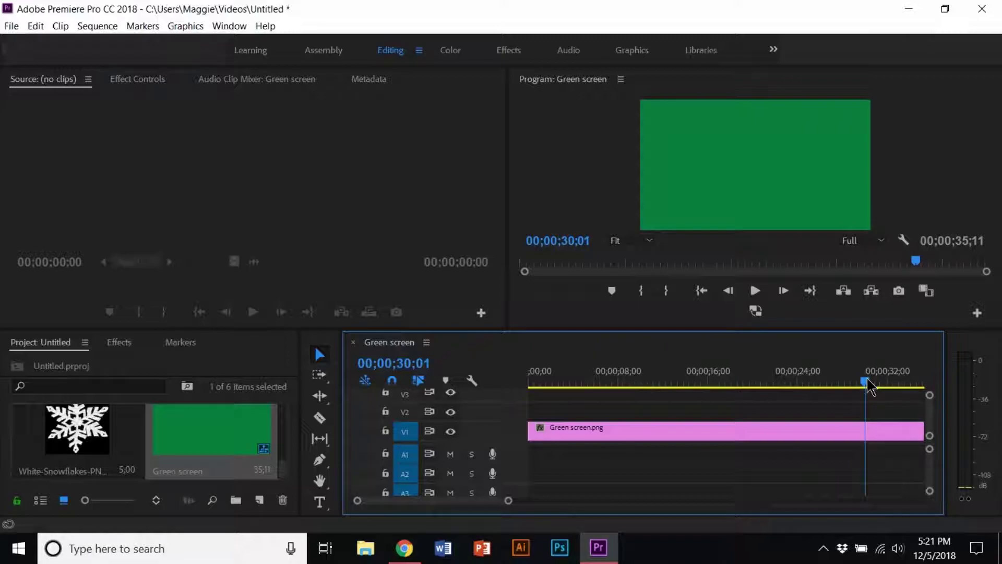
{"action": "left_click_drag", "start_coordinate": [868, 387], "coordinate": [865, 386]}
{"action": "key", "text": "c"}
{"action": "left_click", "coordinate": [878, 433]}
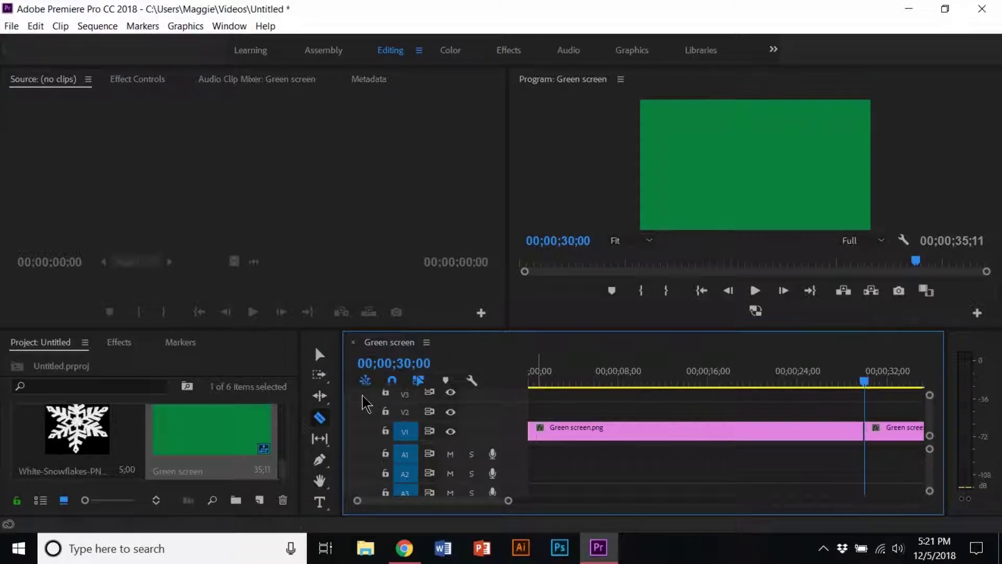
{"action": "key", "text": "v"}
{"action": "left_click", "coordinate": [891, 427]}
{"action": "key", "text": "Delete"}
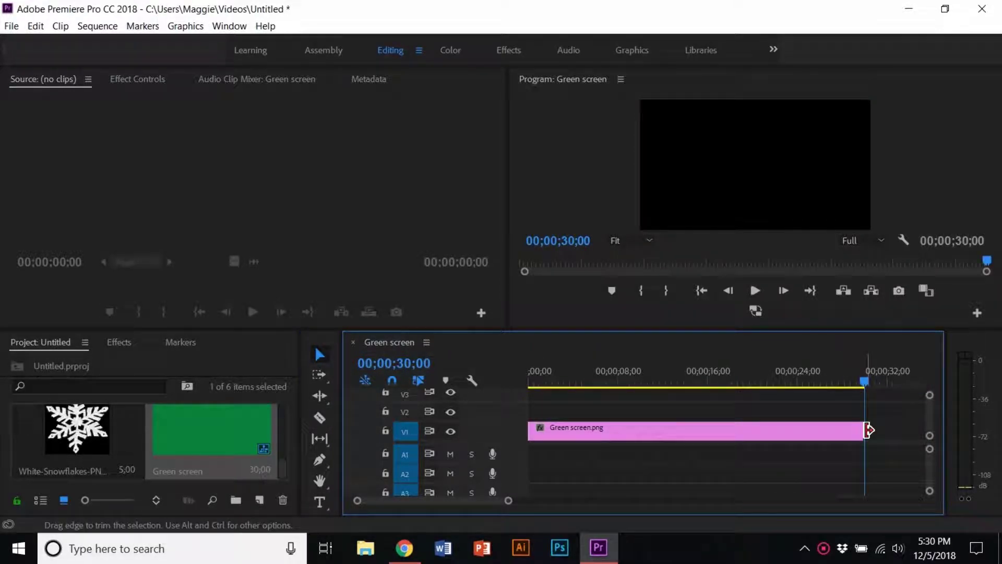
{"action": "left_click", "coordinate": [701, 291]}
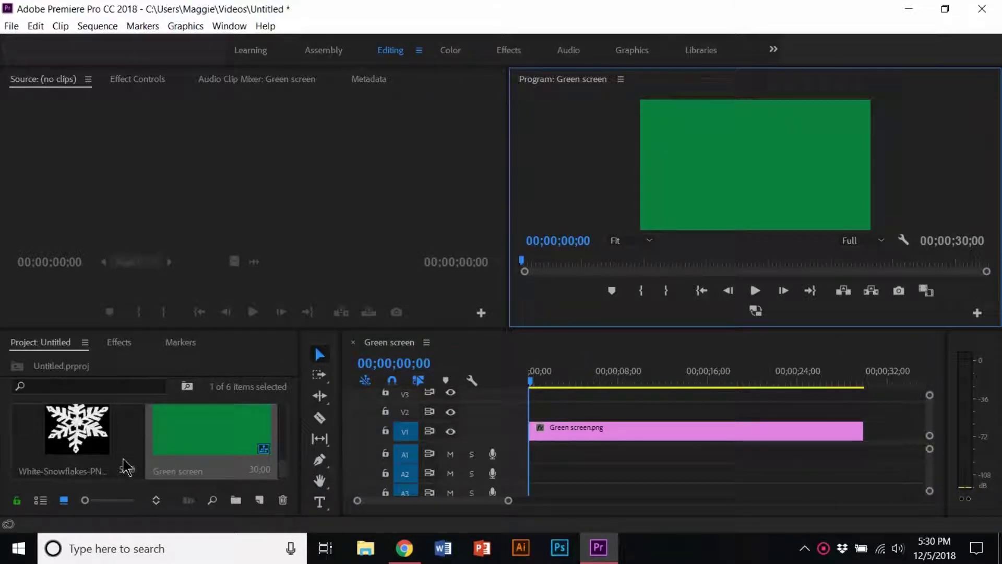
{"action": "scroll", "coordinate": [123, 465], "scroll_direction": "down", "scroll_amount": 2}
{"action": "left_click_drag", "start_coordinate": [279, 429], "coordinate": [275, 472]}
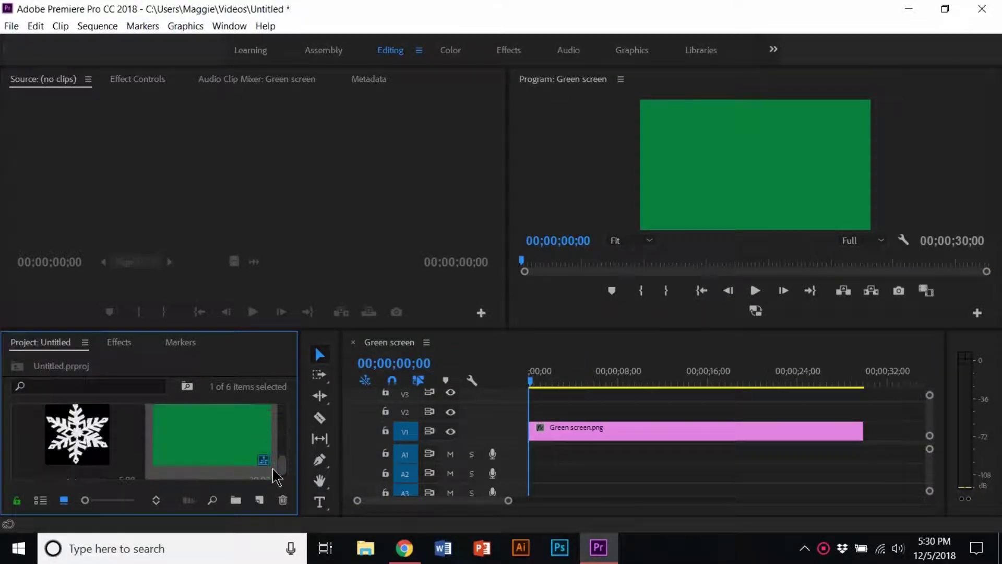
{"action": "left_click", "coordinate": [61, 443]}
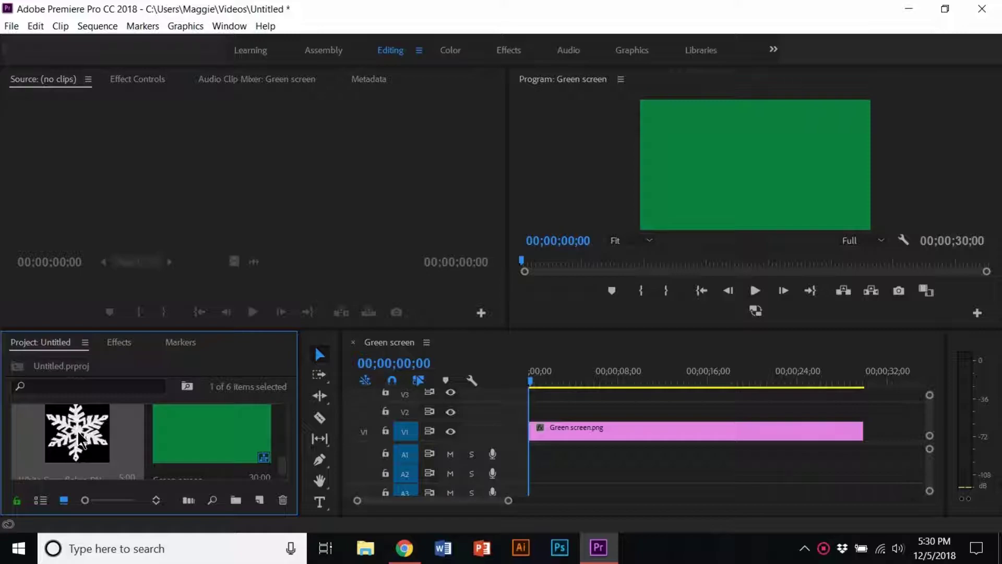
- Place the white snowflake on V2 and move it off-frame top-right to 2497.6, -195.2
{"action": "left_click_drag", "start_coordinate": [79, 440], "coordinate": [533, 408]}
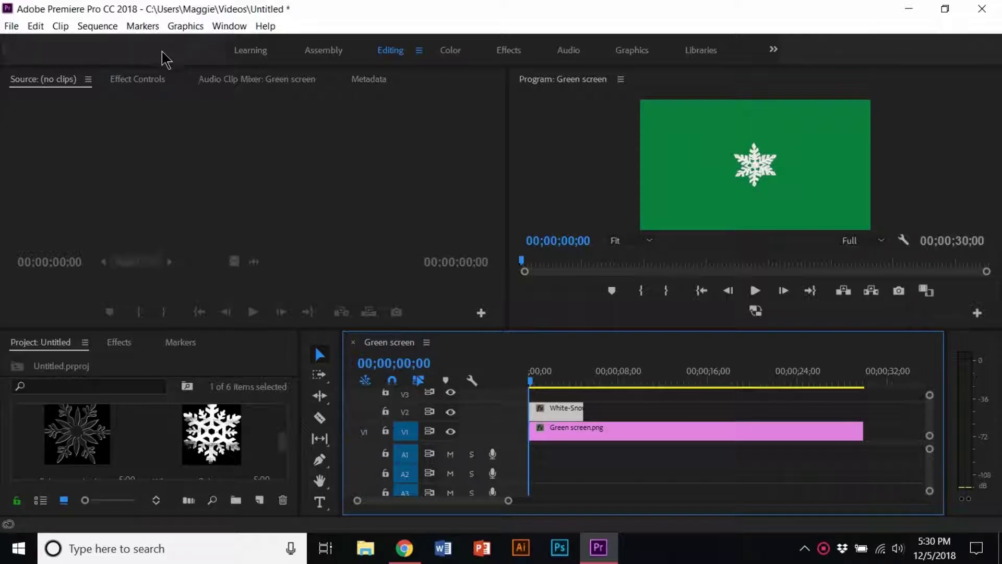
{"action": "left_click", "coordinate": [148, 85]}
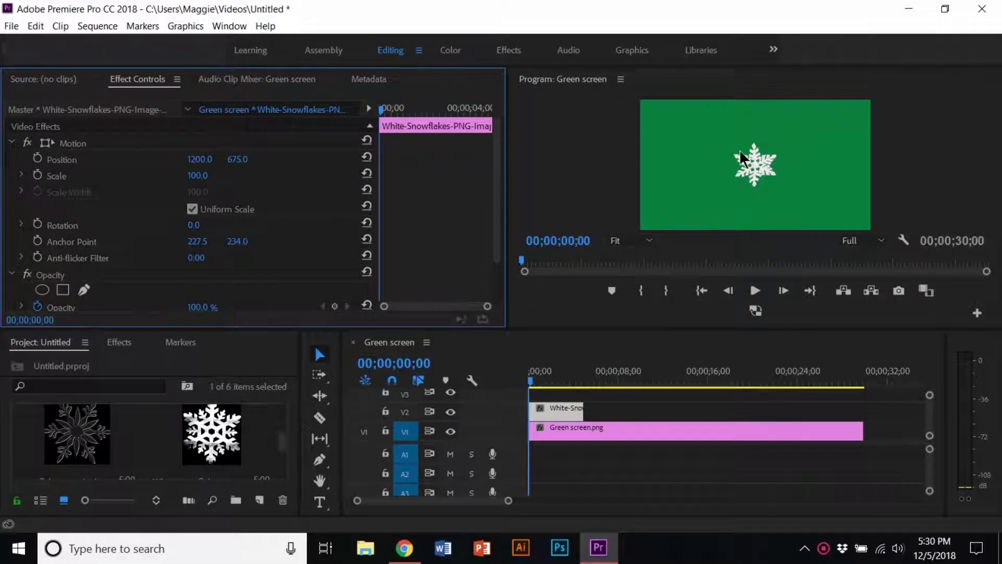
{"action": "left_click", "coordinate": [763, 167]}
{"action": "left_click", "coordinate": [753, 170]}
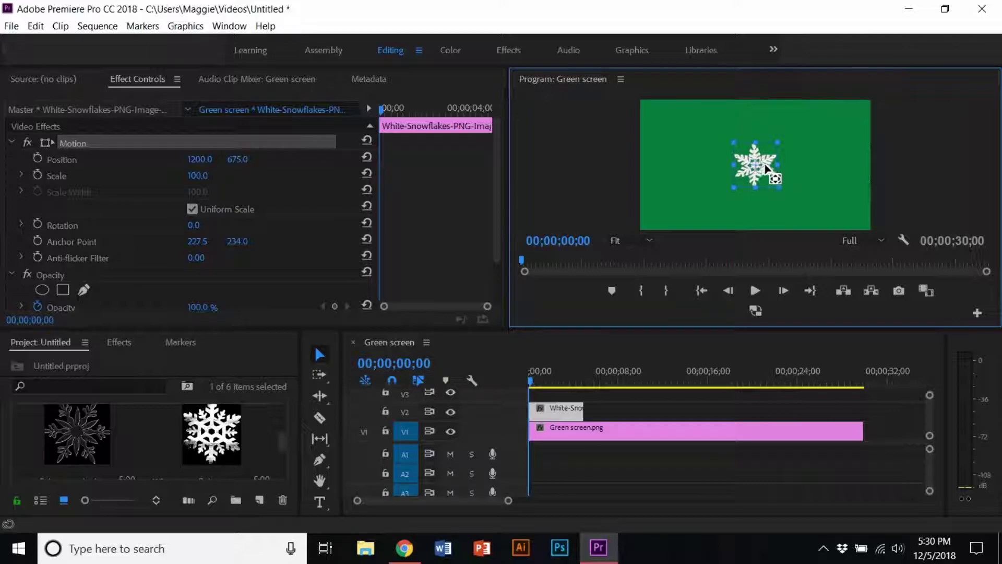
{"action": "mouse_move", "coordinate": [767, 168]}
{"action": "left_mouse_down"}
{"action": "mouse_move", "coordinate": [756, 168]}
{"action": "mouse_move", "coordinate": [897, 99]}
{"action": "left_mouse_up"}
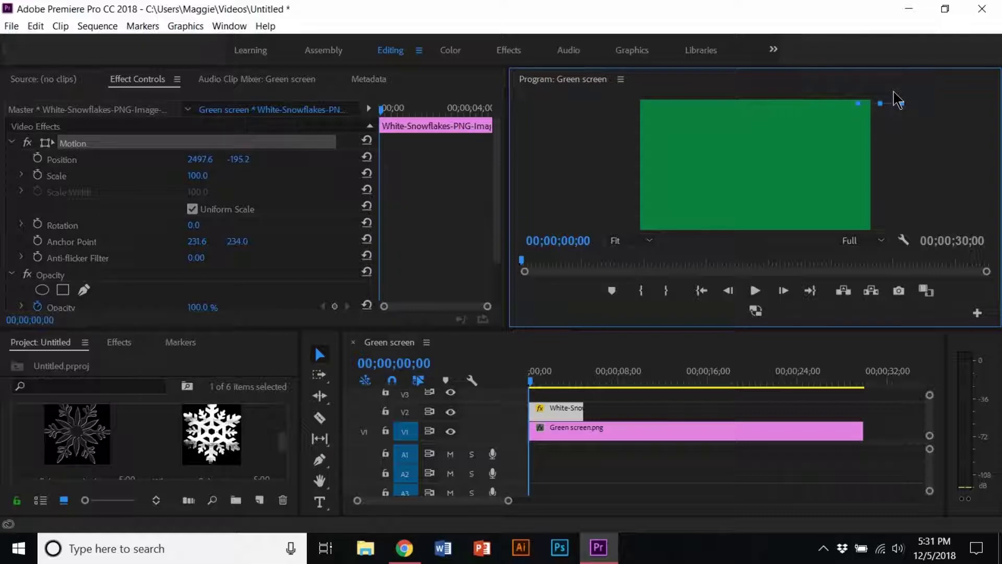
- Enable Position and Rotation keyframes, bringing the snowflake into the top-right corner at about -126° by 21 frames
{"action": "left_click", "coordinate": [38, 159]}
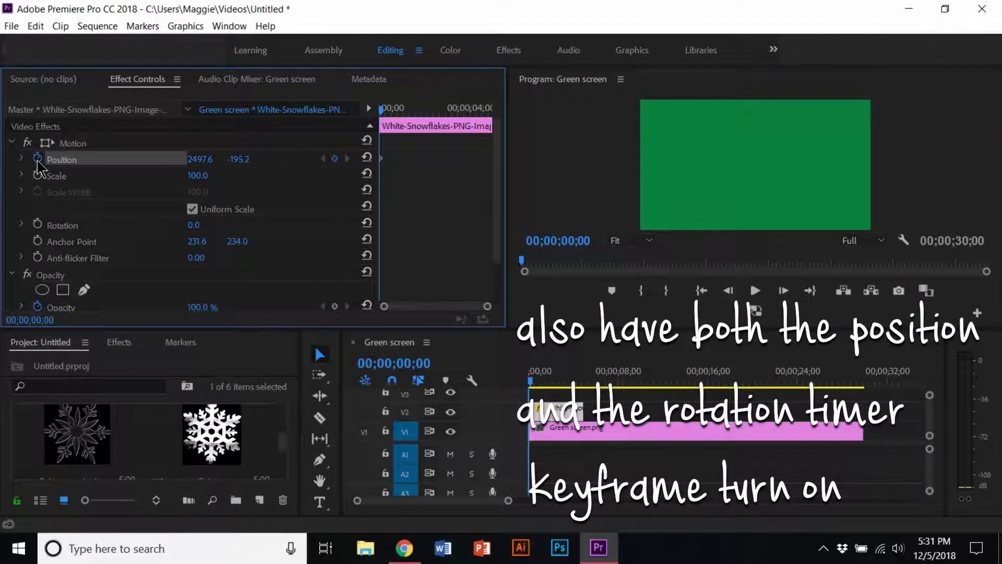
{"action": "left_click", "coordinate": [37, 224]}
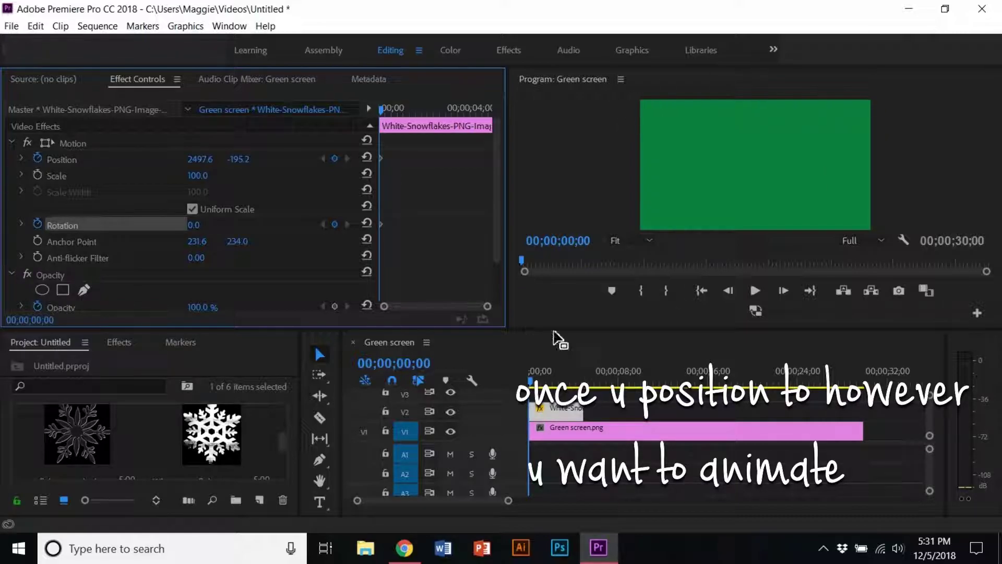
{"action": "left_click", "coordinate": [167, 160]}
{"action": "left_click", "coordinate": [537, 381]}
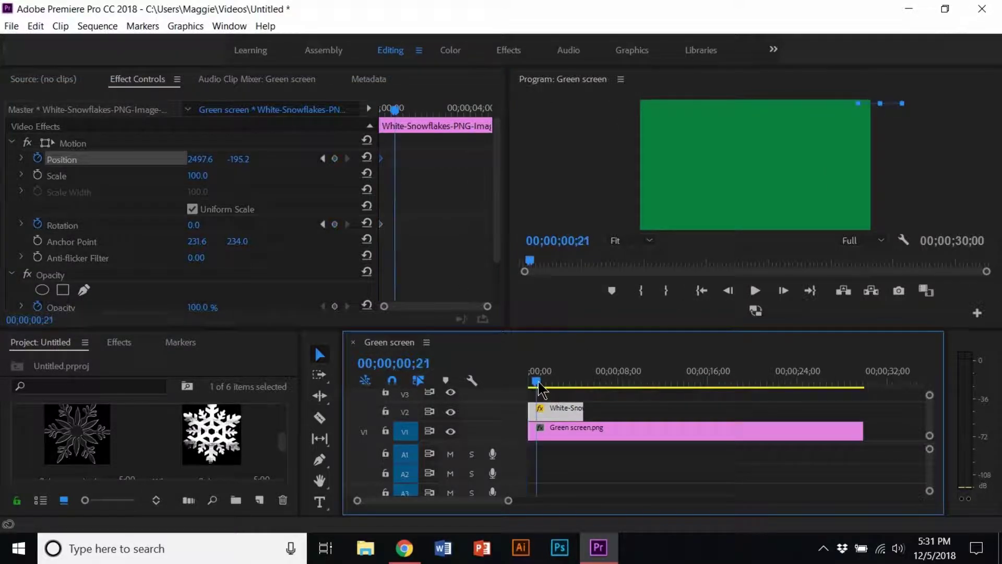
{"action": "left_click_drag", "start_coordinate": [872, 110], "coordinate": [848, 132]}
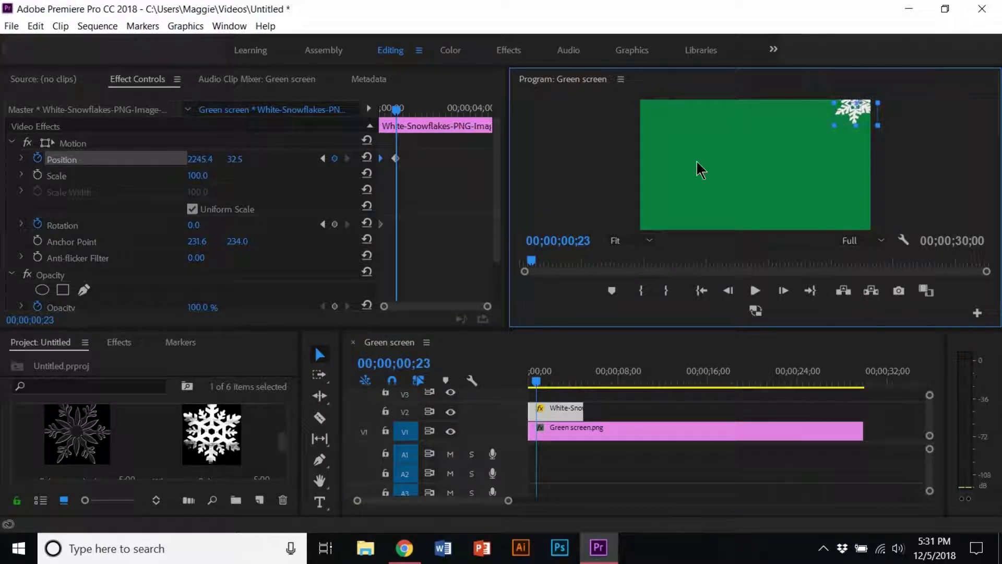
{"action": "left_click_drag", "start_coordinate": [825, 134], "coordinate": [903, 112]}
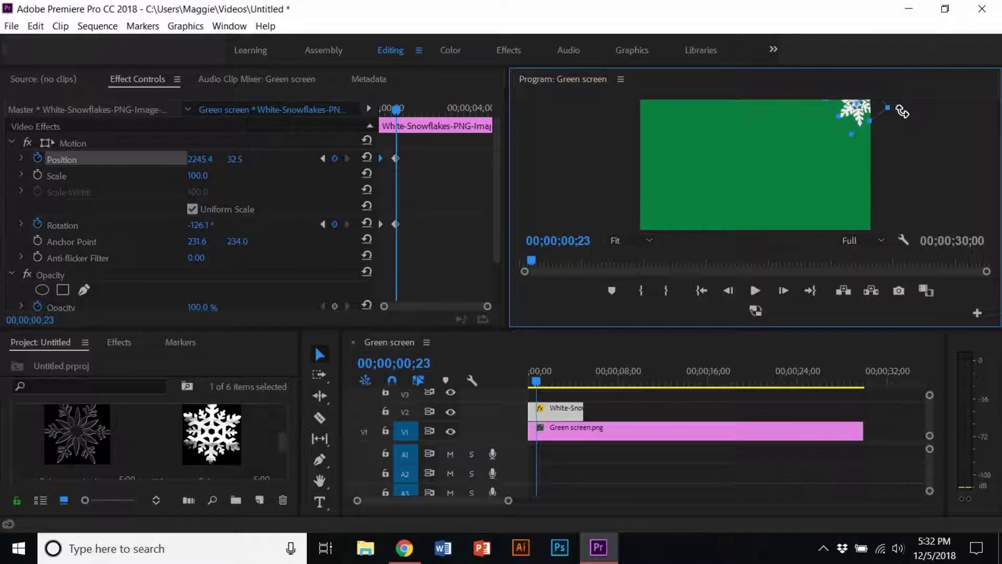
- Keyframe the snowflake spinning down-left through 03;13, reaching -148.7° and 1252.9, 756.3
{"action": "left_click", "coordinate": [542, 384]}
{"action": "mouse_move", "coordinate": [851, 133]}
{"action": "left_mouse_down"}
{"action": "mouse_move", "coordinate": [823, 144]}
{"action": "mouse_move", "coordinate": [848, 141]}
{"action": "left_mouse_up"}
{"action": "left_click_drag", "start_coordinate": [544, 382], "coordinate": [546, 381]}
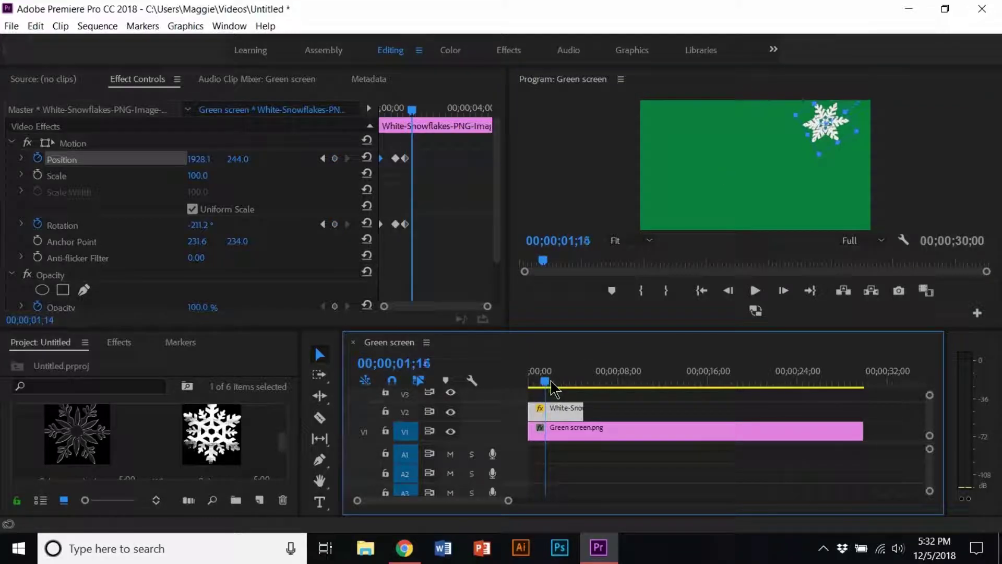
{"action": "left_click_drag", "start_coordinate": [827, 119], "coordinate": [811, 140]}
{"action": "left_click_drag", "start_coordinate": [546, 382], "coordinate": [553, 382]}
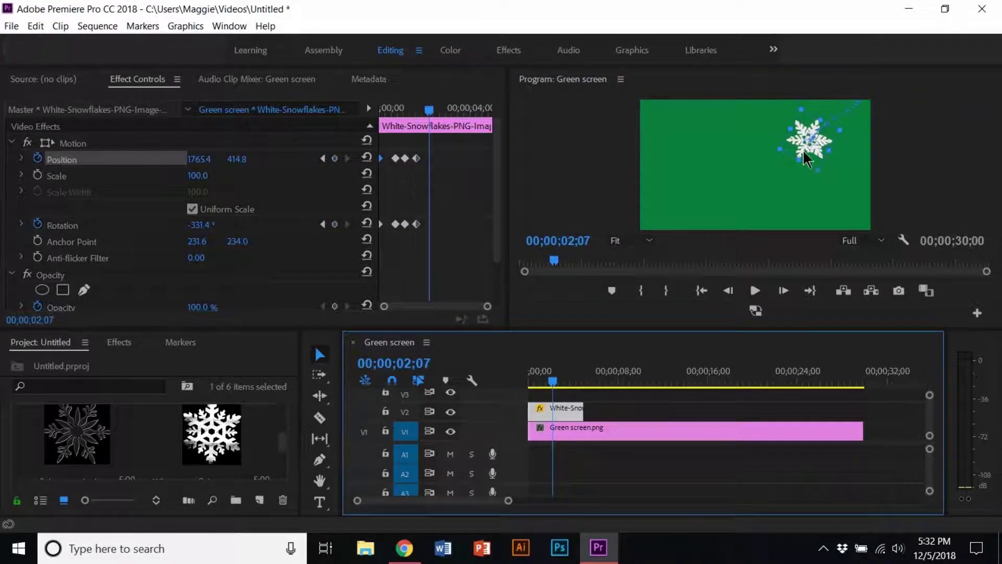
{"action": "left_click_drag", "start_coordinate": [810, 140], "coordinate": [791, 152]}
{"action": "left_click_drag", "start_coordinate": [797, 189], "coordinate": [715, 265]}
{"action": "left_click_drag", "start_coordinate": [553, 381], "coordinate": [556, 381]}
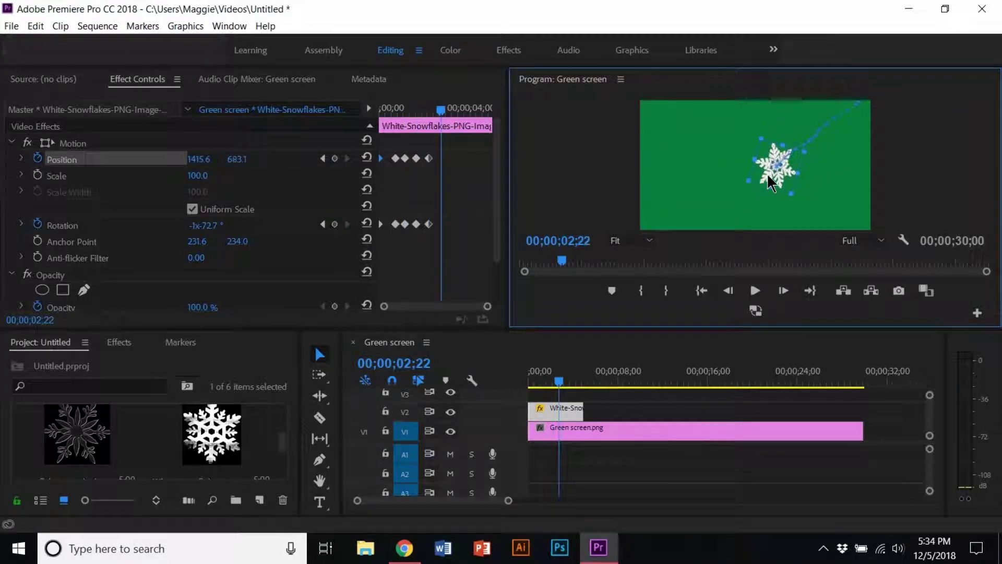
{"action": "left_click_drag", "start_coordinate": [800, 199], "coordinate": [812, 152]}
{"action": "left_click_drag", "start_coordinate": [557, 382], "coordinate": [567, 382]}
- Continue the spinning path to the bottom-left corner by 04;27, then play the animation back
{"action": "left_click_drag", "start_coordinate": [787, 176], "coordinate": [752, 201]}
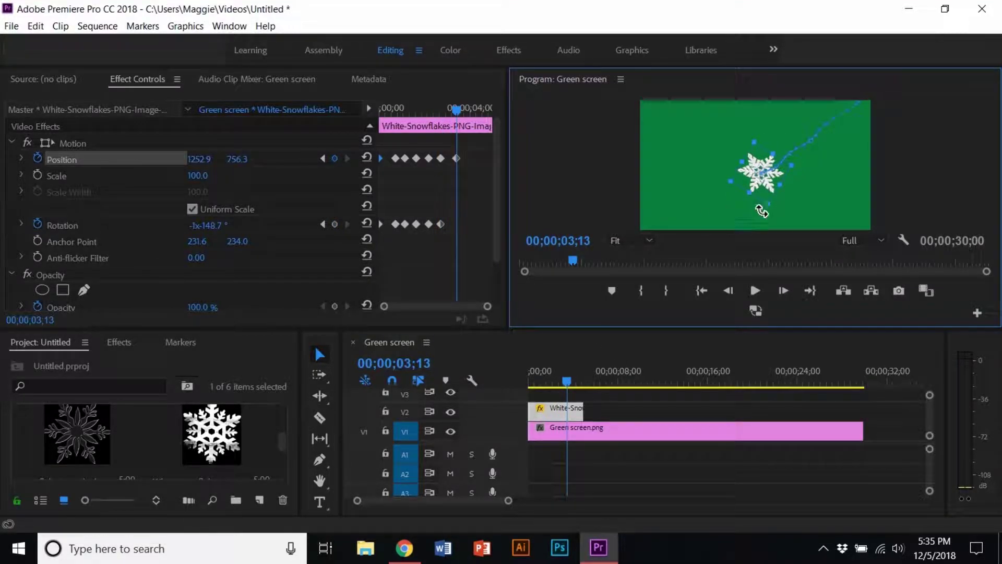
{"action": "left_click_drag", "start_coordinate": [567, 382], "coordinate": [578, 382]}
{"action": "left_click_drag", "start_coordinate": [767, 207], "coordinate": [731, 211]}
{"action": "left_click", "coordinate": [578, 392]}
{"action": "mouse_move", "coordinate": [762, 170]}
{"action": "left_mouse_down"}
{"action": "mouse_move", "coordinate": [742, 189]}
{"action": "mouse_move", "coordinate": [727, 246]}
{"action": "left_mouse_up"}
{"action": "left_click_drag", "start_coordinate": [577, 382], "coordinate": [581, 382]}
{"action": "mouse_move", "coordinate": [725, 242]}
{"action": "left_mouse_down"}
{"action": "mouse_move", "coordinate": [693, 271]}
{"action": "mouse_move", "coordinate": [696, 240]}
{"action": "left_mouse_up"}
{"action": "left_click_drag", "start_coordinate": [581, 381], "coordinate": [584, 382]}
{"action": "left_click_drag", "start_coordinate": [714, 211], "coordinate": [677, 253]}
{"action": "left_click", "coordinate": [528, 384]}
{"action": "key", "text": "space"}
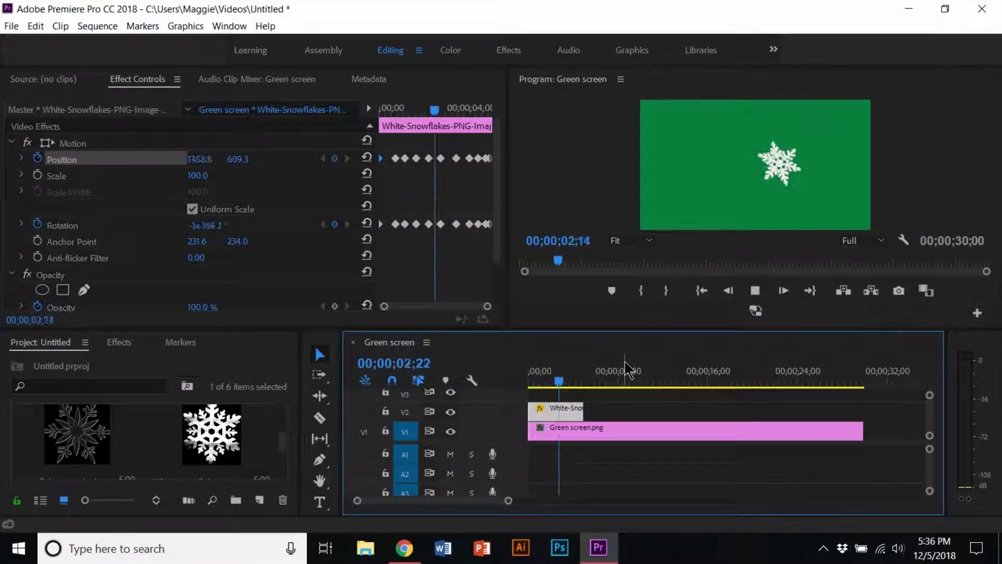
{"action": "left_click", "coordinate": [529, 387]}
- Move the 50% snowflake just off the right edge and enable Rotation keyframing
{"action": "scroll", "coordinate": [280, 443], "scroll_direction": "down", "scroll_amount": 2}
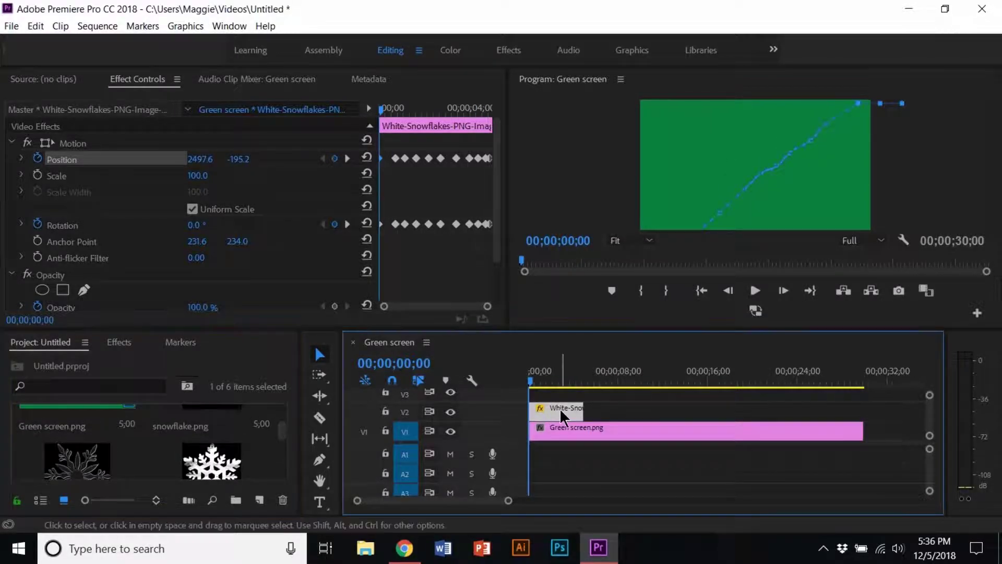
{"action": "left_click_drag", "start_coordinate": [600, 383], "coordinate": [676, 381]}
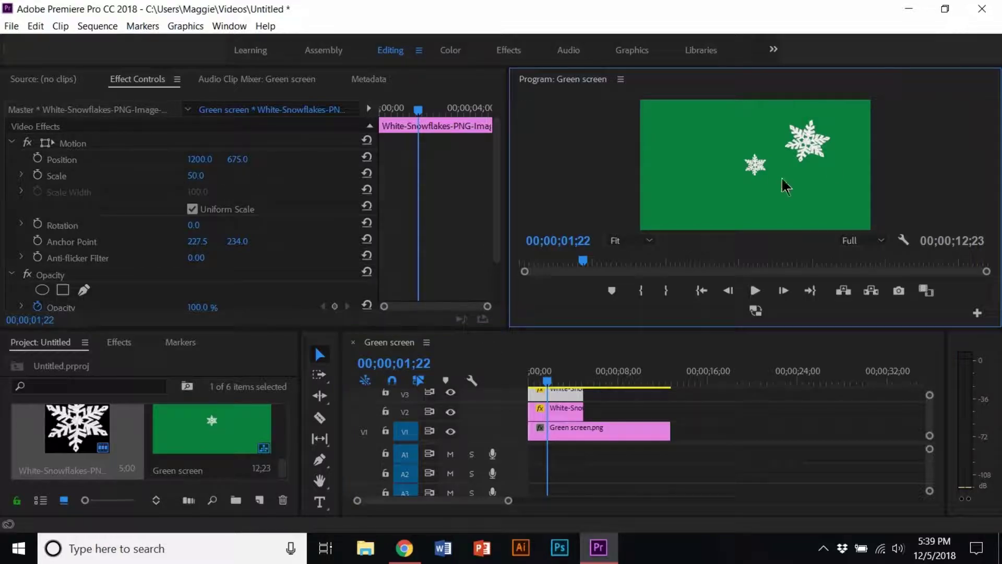
{"action": "left_click", "coordinate": [757, 165]}
{"action": "mouse_move", "coordinate": [757, 164]}
{"action": "left_mouse_down"}
{"action": "mouse_move", "coordinate": [849, 134]}
{"action": "mouse_move", "coordinate": [867, 141]}
{"action": "left_mouse_up"}
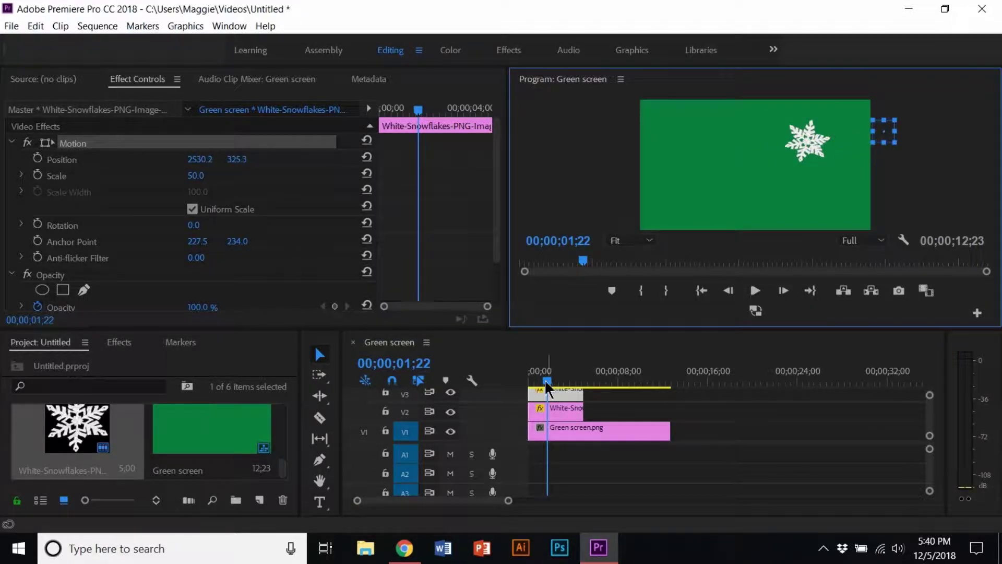
{"action": "left_click_drag", "start_coordinate": [547, 372], "coordinate": [539, 372]}
{"action": "left_click_drag", "start_coordinate": [867, 126], "coordinate": [893, 138]}
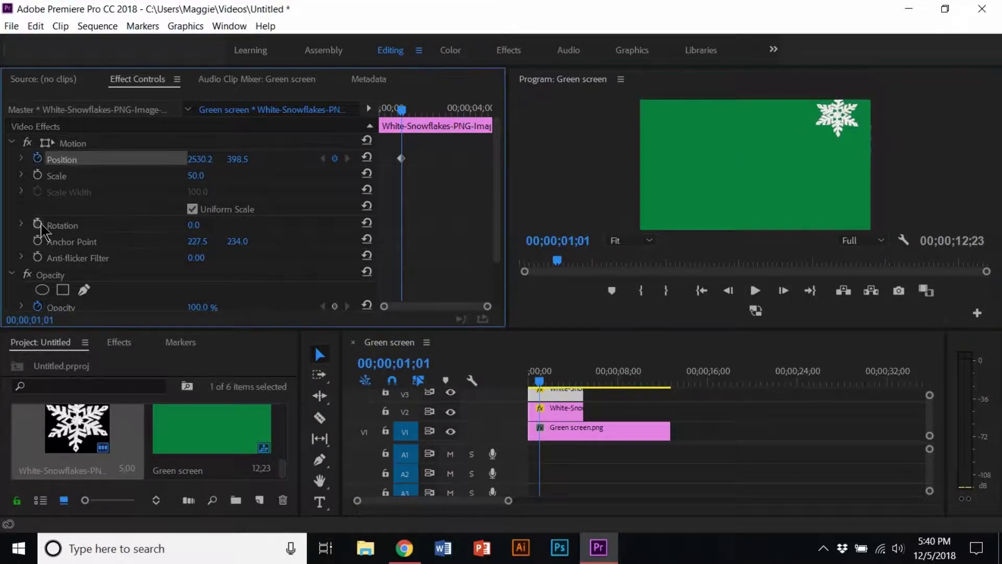
{"action": "left_click", "coordinate": [63, 225]}
{"action": "key", "text": "Home"}
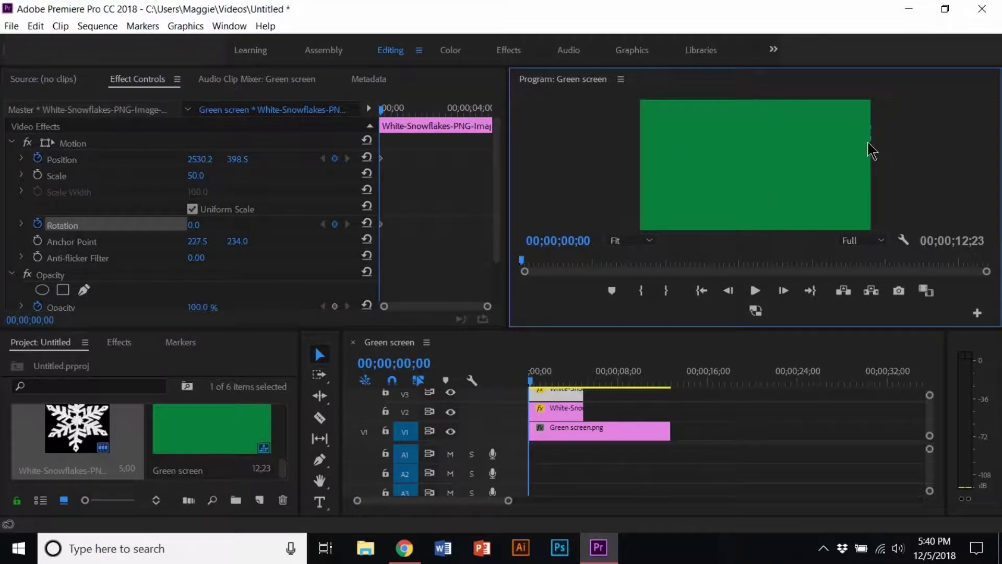
- Keyframe the small snowflake spinning to -117.3° and drifting down-left through 01;27
{"action": "left_click", "coordinate": [868, 149]}
{"action": "left_click", "coordinate": [535, 381]}
{"action": "left_click_drag", "start_coordinate": [535, 386], "coordinate": [532, 386]}
{"action": "left_click", "coordinate": [888, 142]}
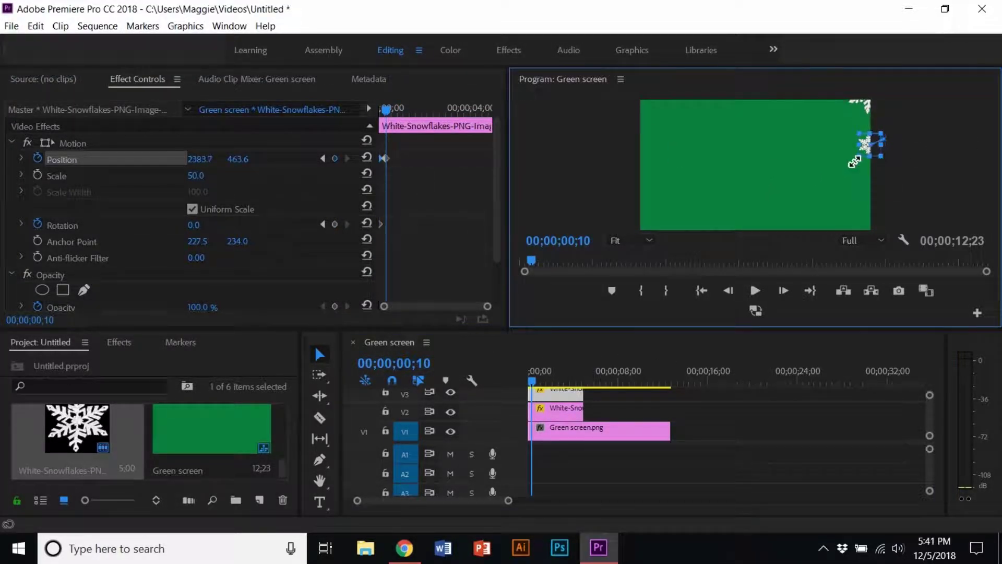
{"action": "left_click_drag", "start_coordinate": [855, 162], "coordinate": [877, 178]}
{"action": "key", "text": "space"}
{"action": "key", "text": "space"}
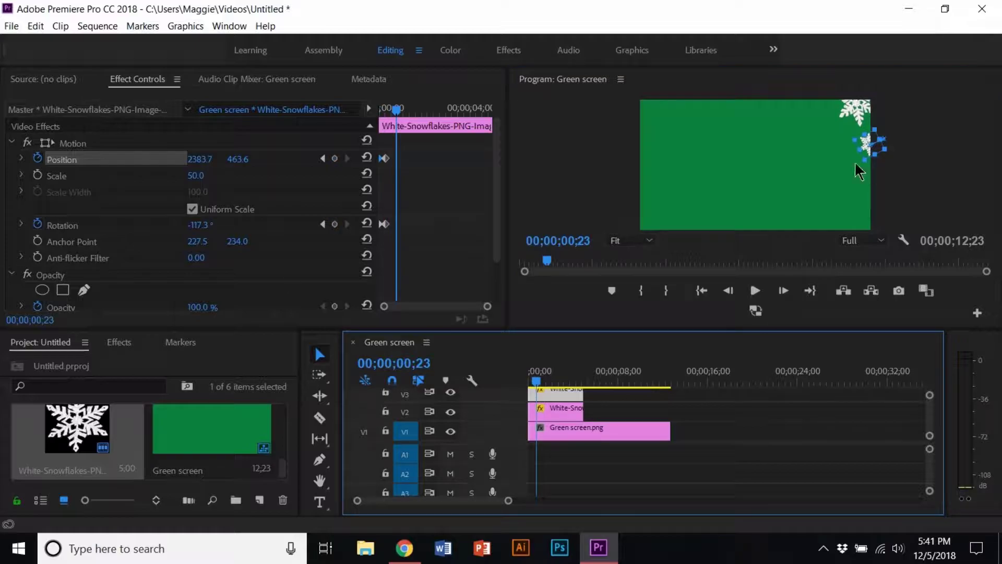
{"action": "mouse_move", "coordinate": [868, 147]}
{"action": "left_mouse_down"}
{"action": "mouse_move", "coordinate": [851, 172]}
{"action": "mouse_move", "coordinate": [919, 168]}
{"action": "left_mouse_up"}
{"action": "key", "text": "space"}
{"action": "key", "text": "space"}
{"action": "key", "text": "space"}
{"action": "key", "text": "space"}
{"action": "mouse_move", "coordinate": [836, 193]}
{"action": "left_mouse_down"}
{"action": "mouse_move", "coordinate": [813, 212]}
{"action": "mouse_move", "coordinate": [829, 193]}
{"action": "mouse_move", "coordinate": [791, 207]}
{"action": "mouse_move", "coordinate": [807, 219]}
{"action": "mouse_move", "coordinate": [783, 220]}
{"action": "mouse_move", "coordinate": [796, 227]}
{"action": "mouse_move", "coordinate": [772, 223]}
{"action": "left_mouse_up"}
{"action": "key", "text": "space"}
- Add further down-left keyframes through 04;12 so the path exits the bottom near 1195.0, 1475.0
{"action": "left_click", "coordinate": [557, 381]}
{"action": "left_click", "coordinate": [564, 381]}
{"action": "left_click", "coordinate": [568, 381]}
{"action": "left_click", "coordinate": [573, 382]}
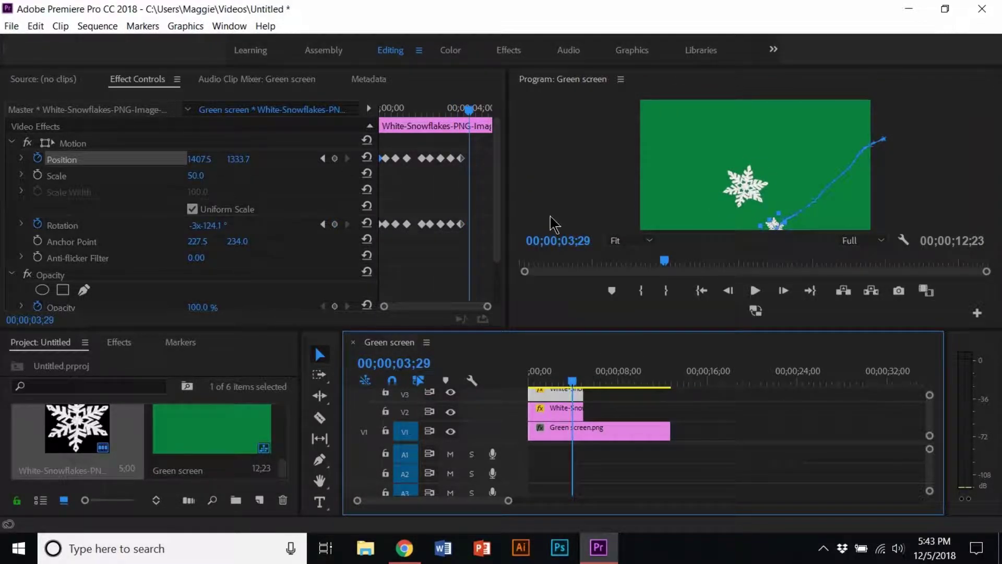
{"action": "left_click", "coordinate": [783, 235]}
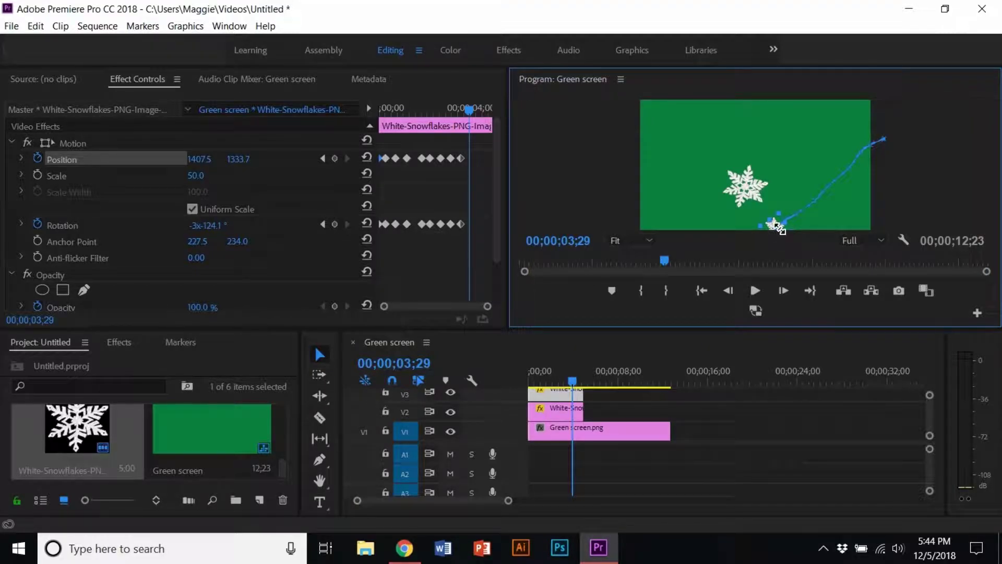
{"action": "key", "text": "equal"}
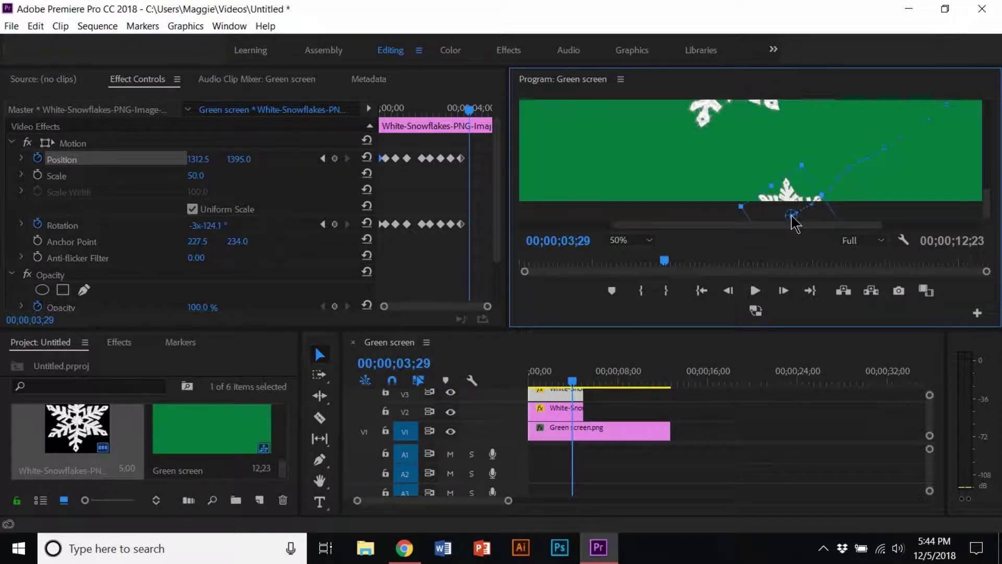
{"action": "key", "text": "space"}
{"action": "key", "text": "space"}
{"action": "left_click", "coordinate": [632, 240]}
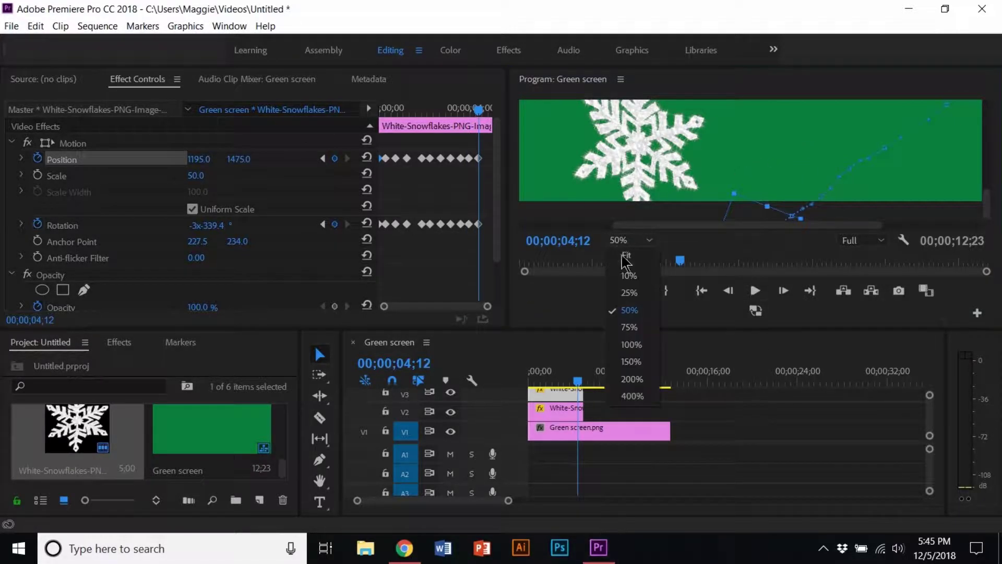
{"action": "left_click", "coordinate": [630, 255]}
{"action": "key", "text": "Home"}
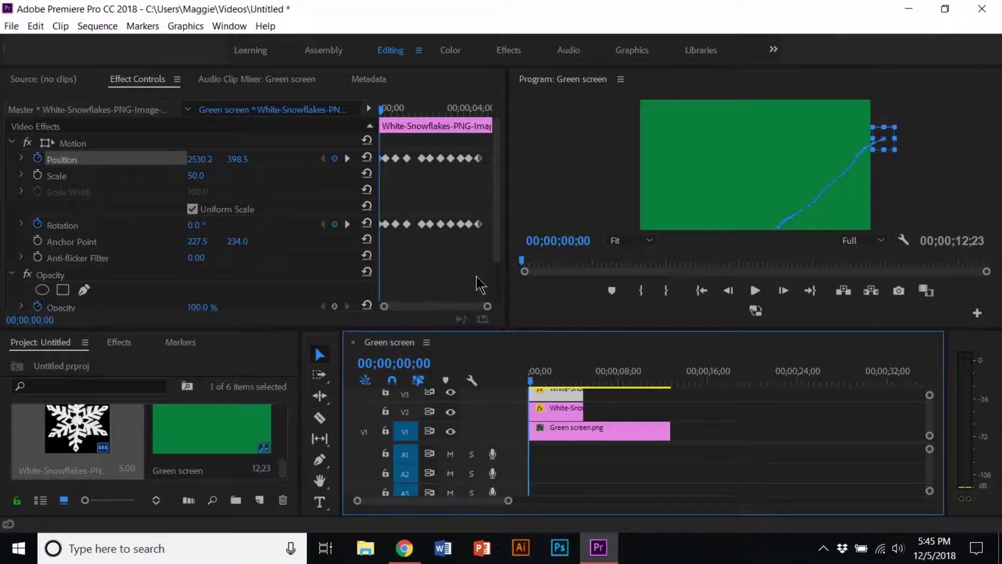
{"action": "right_click", "coordinate": [438, 407]}
{"action": "key", "text": "Escape"}
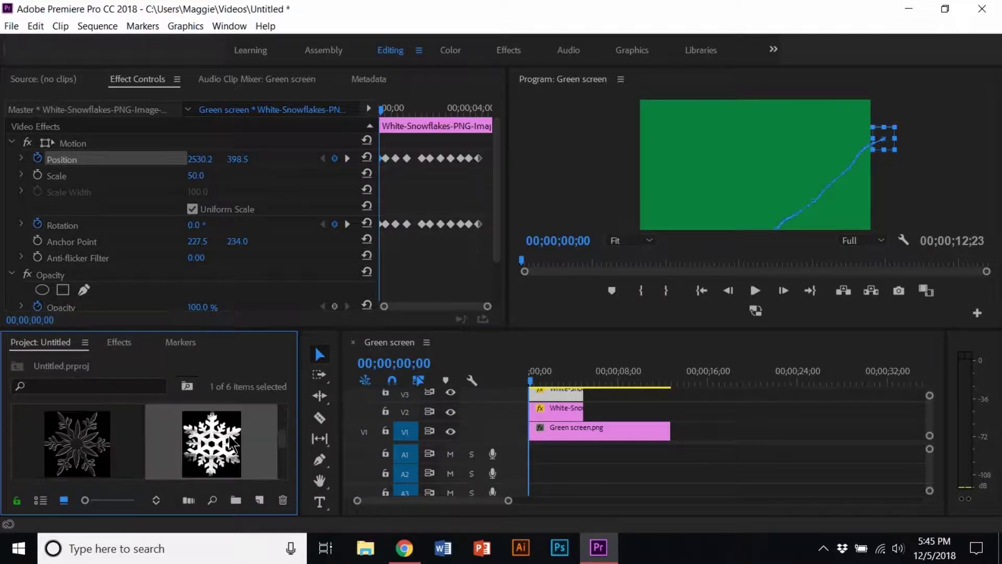
- Set the V4 snowflake's Scale to 60
{"action": "scroll", "coordinate": [936, 426], "scroll_direction": "up", "scroll_amount": 2}
{"action": "left_click", "coordinate": [556, 423]}
{"action": "left_click", "coordinate": [201, 175]}
{"action": "type", "text": "60"}
{"action": "key", "text": "Return"}
{"action": "key", "text": "space"}
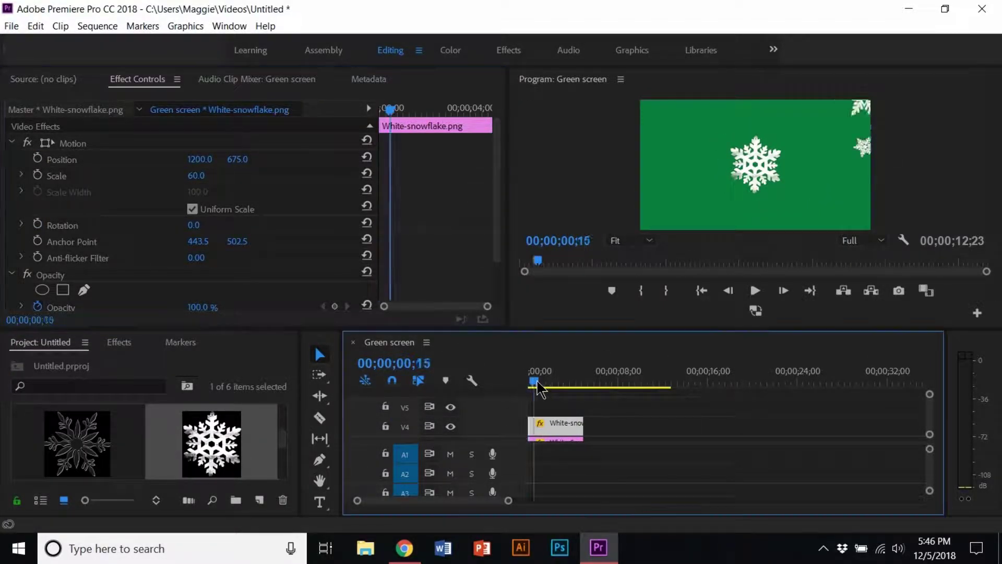
{"action": "key", "text": "space"}
- Enable Position and Rotation keyframes and move the snowflake above the top of the frame
{"action": "left_click", "coordinate": [739, 195]}
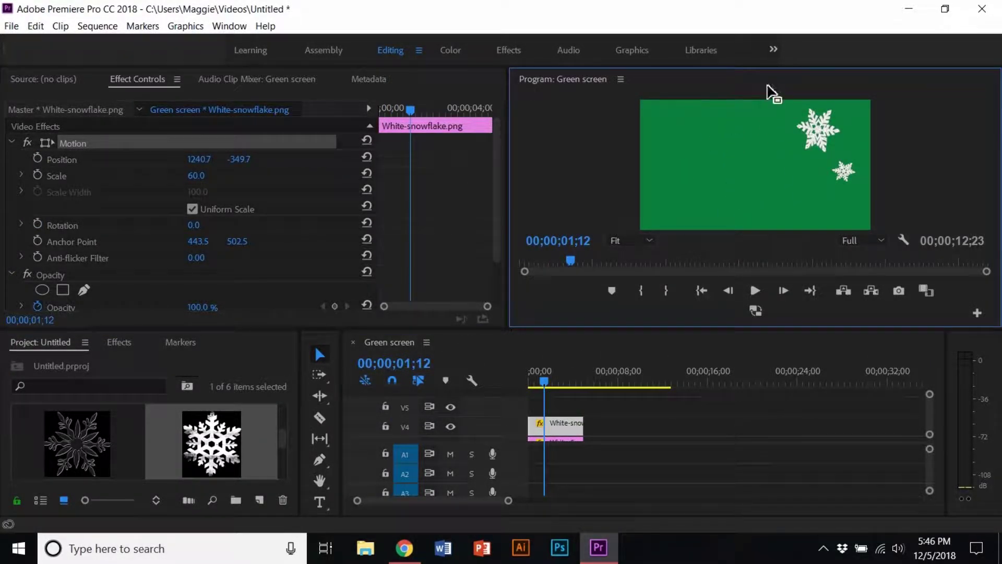
{"action": "key", "text": "Home"}
{"action": "left_click", "coordinate": [37, 224]}
{"action": "left_click", "coordinate": [38, 158]}
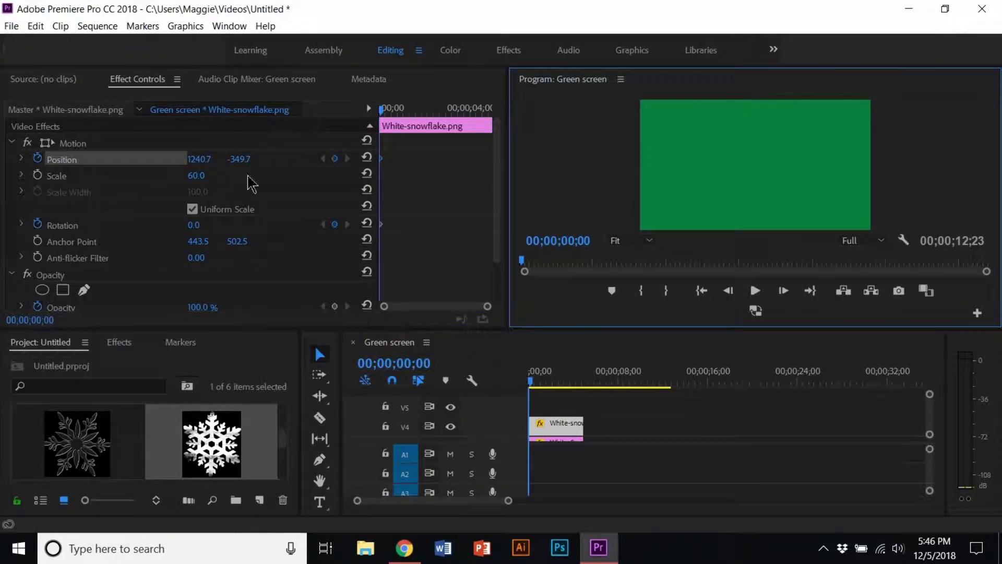
{"action": "left_click", "coordinate": [543, 373]}
{"action": "double_click", "coordinate": [556, 423]}
{"action": "left_click", "coordinate": [288, 78]}
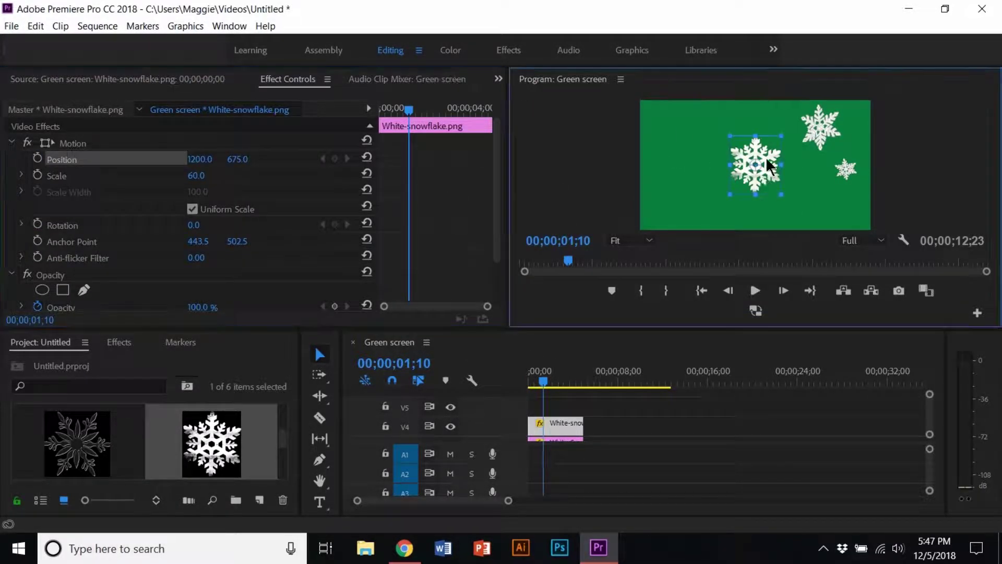
{"action": "left_click_drag", "start_coordinate": [766, 184], "coordinate": [776, 89]}
{"action": "left_click", "coordinate": [44, 225]}
{"action": "key", "text": "Home"}
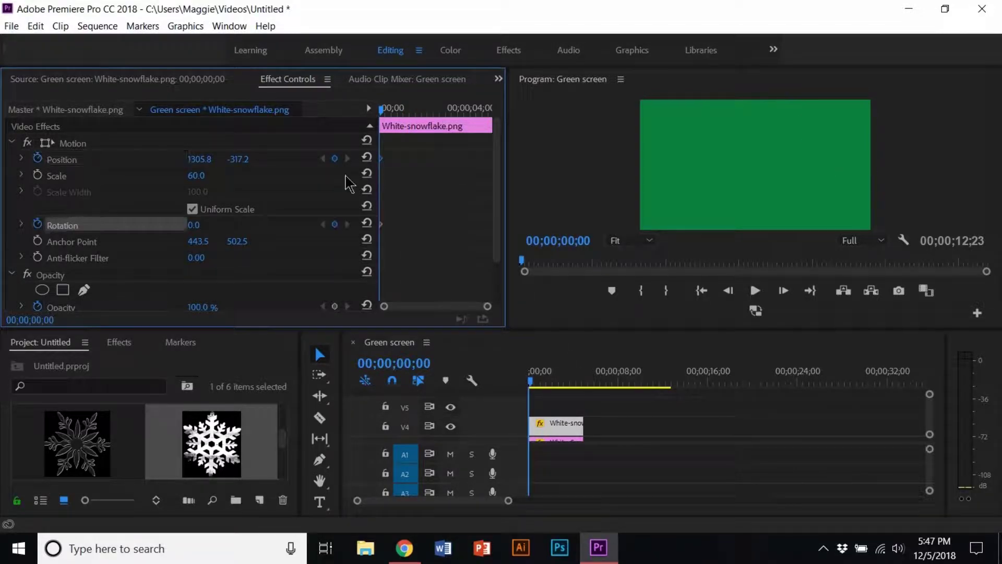
- Keyframe the snowflake spinning down-left into the frame through 02;03
{"action": "left_click", "coordinate": [533, 380]}
{"action": "left_click", "coordinate": [631, 240]}
{"action": "left_click", "coordinate": [633, 329]}
{"action": "left_click_drag", "start_coordinate": [847, 110], "coordinate": [718, 185]}
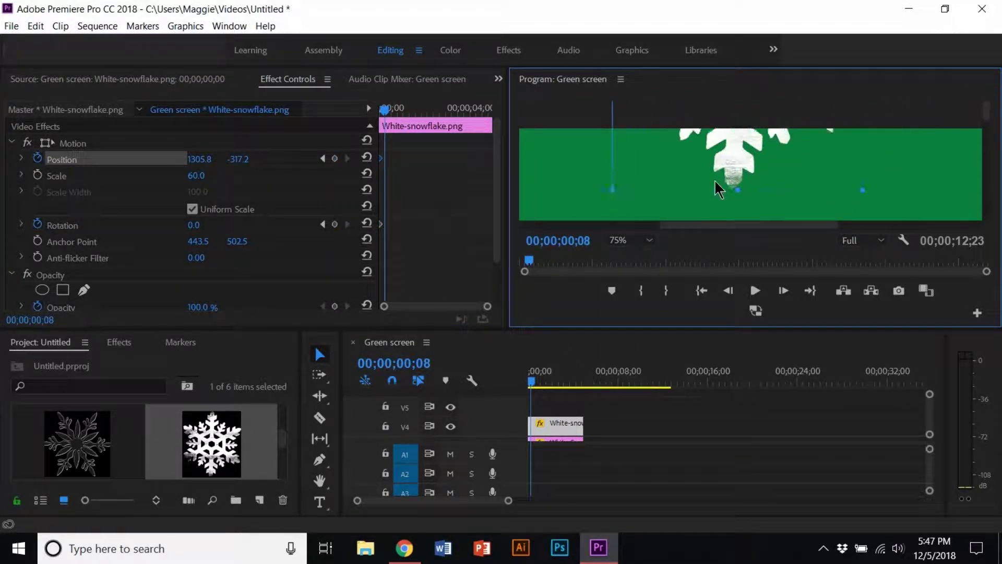
{"action": "left_click_drag", "start_coordinate": [394, 109], "coordinate": [401, 110]}
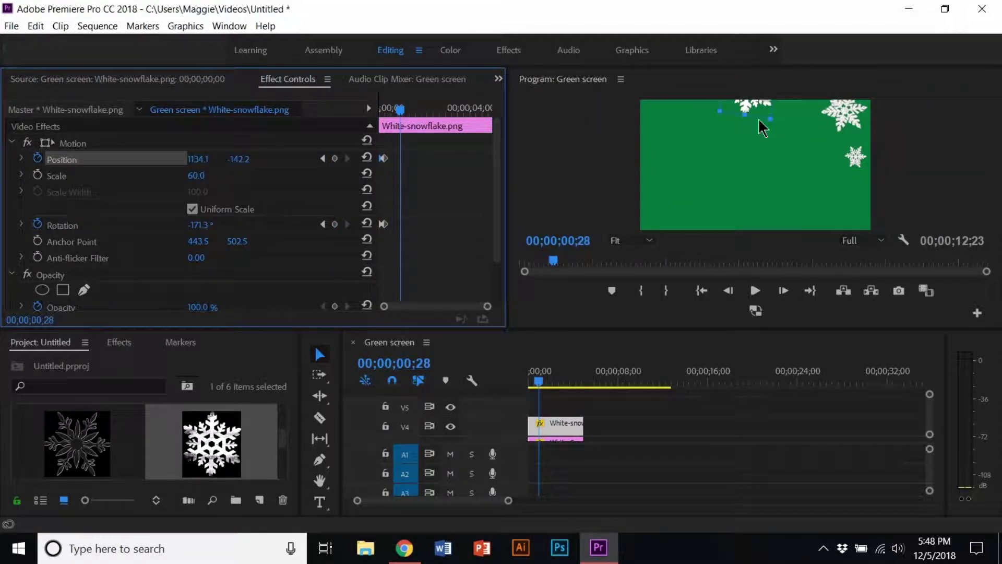
{"action": "left_click_drag", "start_coordinate": [761, 125], "coordinate": [744, 128]}
{"action": "left_click", "coordinate": [411, 110]}
{"action": "mouse_move", "coordinate": [805, 120]}
{"action": "left_mouse_down"}
{"action": "mouse_move", "coordinate": [746, 164]}
{"action": "mouse_move", "coordinate": [720, 151]}
{"action": "mouse_move", "coordinate": [723, 162]}
{"action": "left_mouse_up"}
{"action": "left_click", "coordinate": [552, 381]}
{"action": "left_click_drag", "start_coordinate": [426, 110], "coordinate": [436, 109]}
- Push the snowflake past the bottom-left corner to -45.6, 1272.9 by 04;00, then copy the clip onto V5
{"action": "mouse_move", "coordinate": [642, 134]}
{"action": "left_mouse_down"}
{"action": "mouse_move", "coordinate": [629, 152]}
{"action": "mouse_move", "coordinate": [665, 188]}
{"action": "mouse_move", "coordinate": [647, 245]}
{"action": "mouse_move", "coordinate": [632, 242]}
{"action": "left_mouse_up"}
{"action": "left_click", "coordinate": [448, 110]}
{"action": "left_click", "coordinate": [456, 110]}
{"action": "left_click", "coordinate": [458, 110]}
{"action": "left_click", "coordinate": [463, 110]}
{"action": "left_click", "coordinate": [470, 109]}
{"action": "left_click_drag", "start_coordinate": [574, 385], "coordinate": [542, 386]}
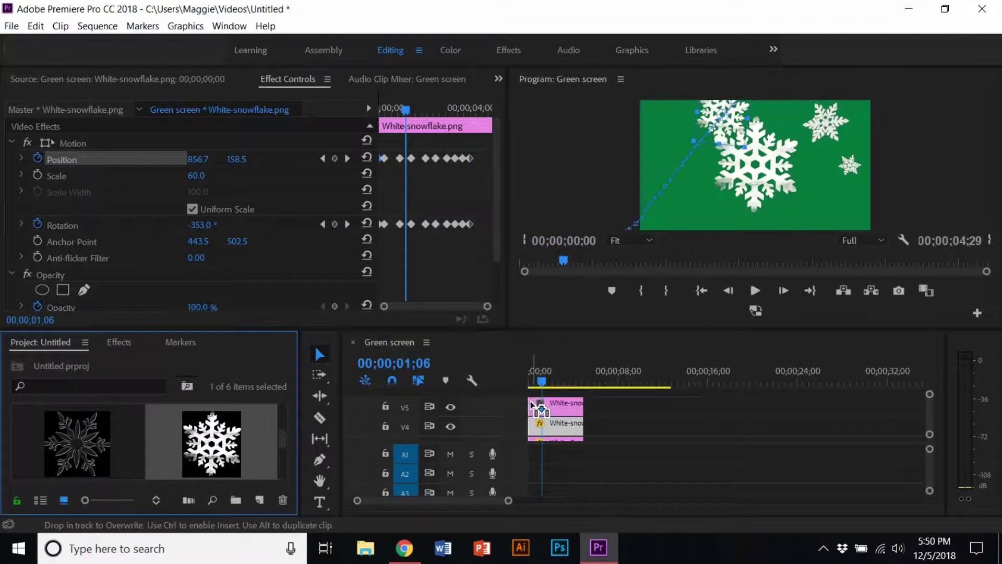
- Place the copied snowflake above the top-right of the frame and start its Scale and Rotation keyframes
{"action": "left_click", "coordinate": [130, 143]}
{"action": "left_click_drag", "start_coordinate": [756, 165], "coordinate": [799, 96]}
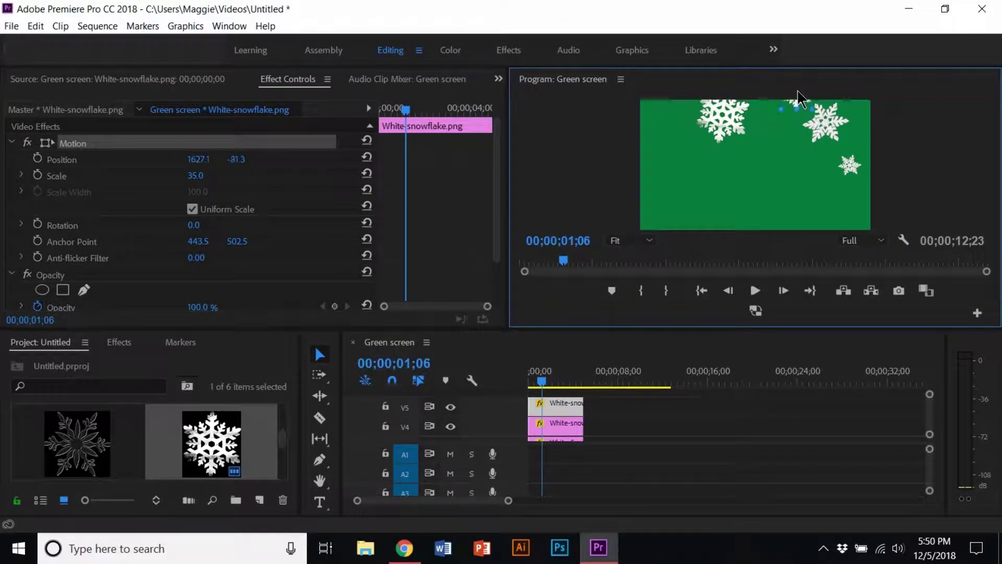
{"action": "left_click", "coordinate": [38, 175]}
{"action": "left_click", "coordinate": [37, 224]}
{"action": "left_click", "coordinate": [530, 382]}
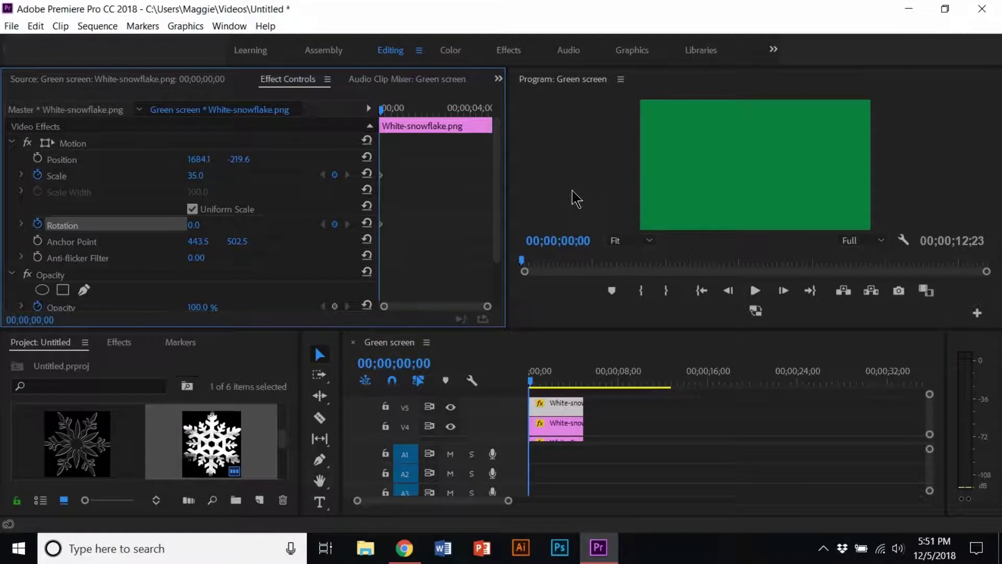
- At 00;15 move the copy down into the frame, then stop its Position animation at 00;12
{"action": "left_click", "coordinate": [518, 232]}
{"action": "key", "text": "equal"}
{"action": "key", "text": "minus"}
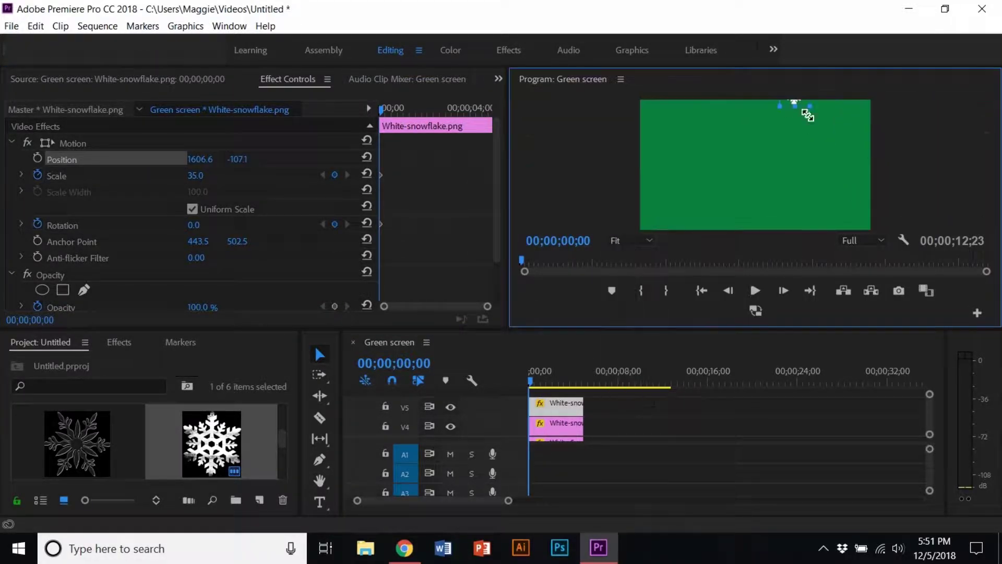
{"action": "key", "text": "space"}
{"action": "left_click_drag", "start_coordinate": [806, 108], "coordinate": [794, 124]}
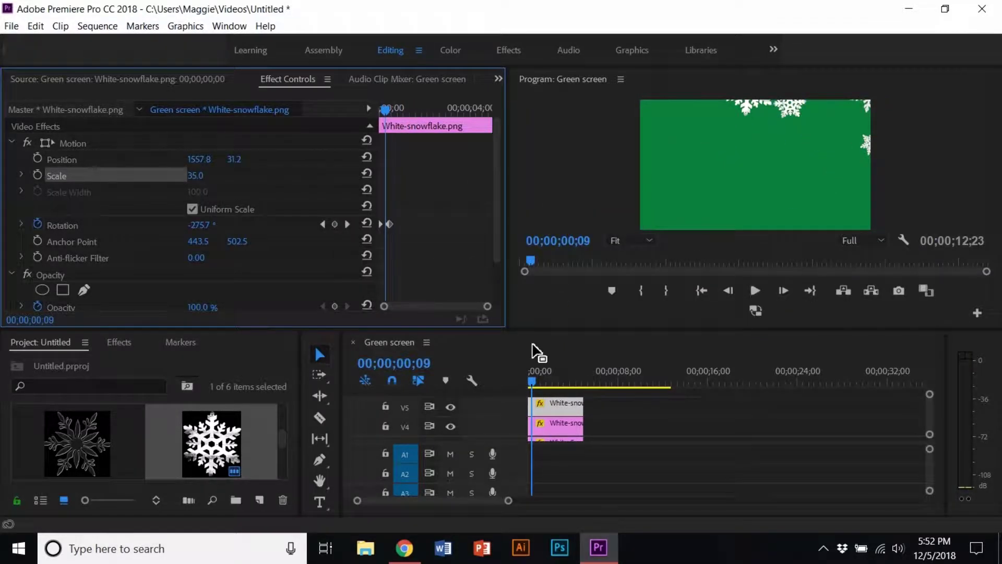
{"action": "left_click_drag", "start_coordinate": [409, 109], "coordinate": [390, 111]}
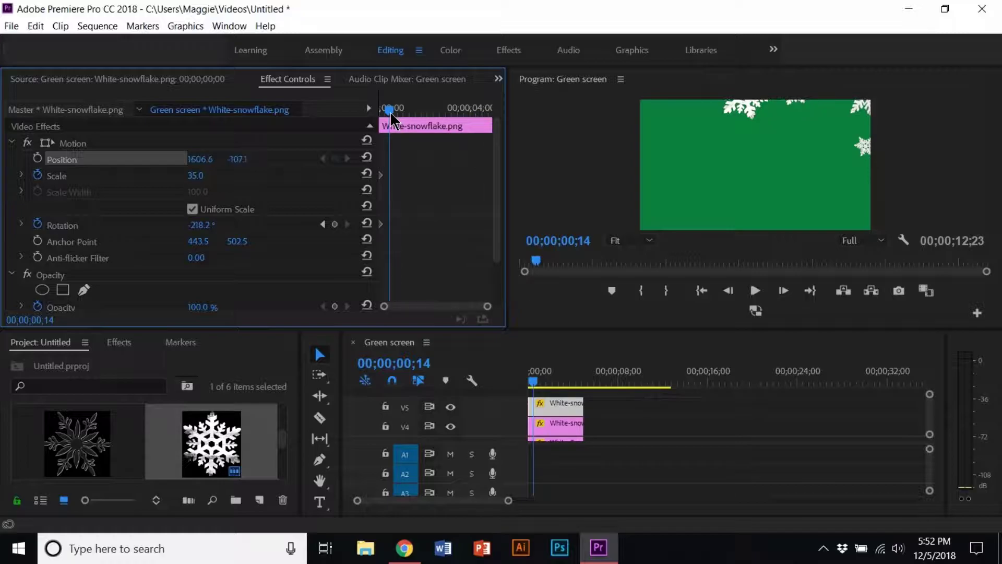
{"action": "left_click", "coordinate": [367, 140]}
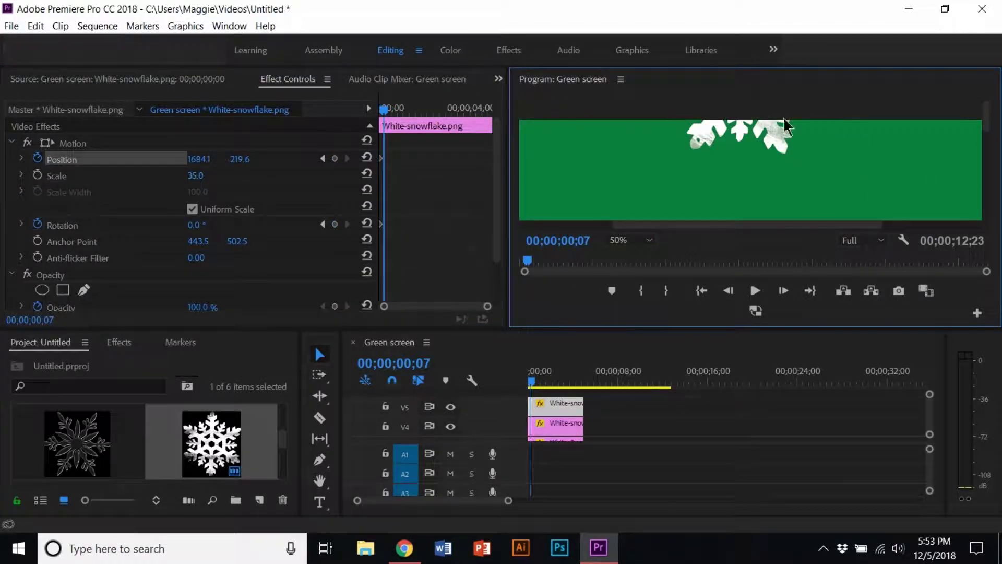
- Review the snowflake animation at several preview zooms and play it back twice
{"action": "left_click", "coordinate": [649, 239]}
{"action": "left_click", "coordinate": [623, 252]}
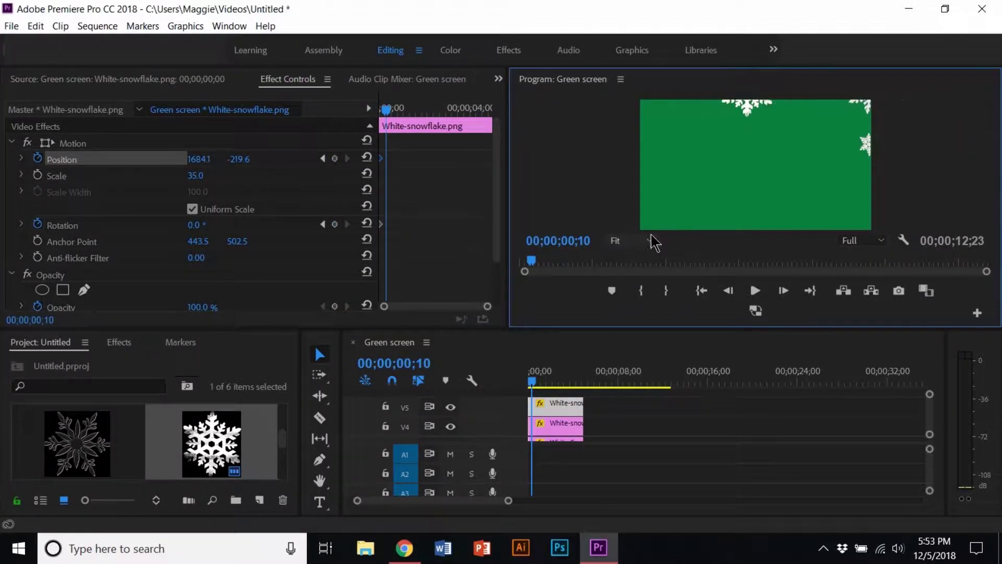
{"action": "left_click", "coordinate": [650, 240]}
{"action": "left_click", "coordinate": [629, 327]}
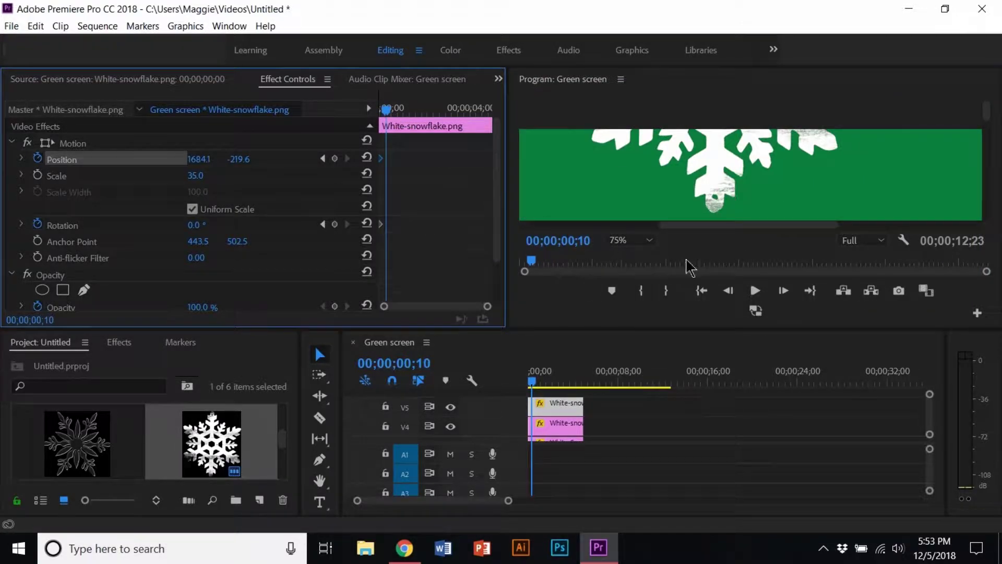
{"action": "left_click", "coordinate": [649, 240]}
{"action": "left_click", "coordinate": [633, 257]}
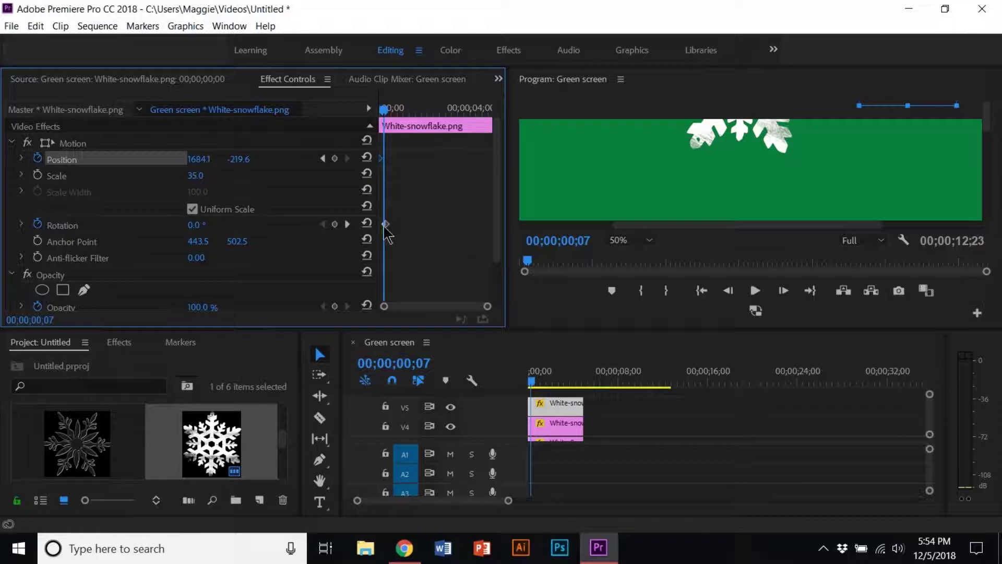
{"action": "left_click", "coordinate": [392, 109]}
{"action": "left_click", "coordinate": [649, 240]}
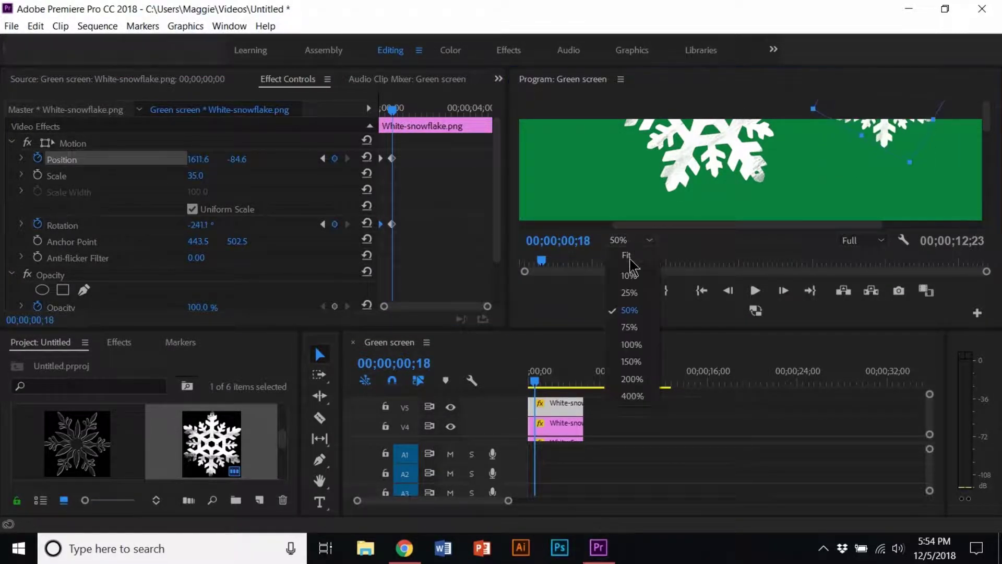
{"action": "left_click", "coordinate": [628, 256]}
{"action": "key", "text": "space"}
{"action": "key", "text": "space"}
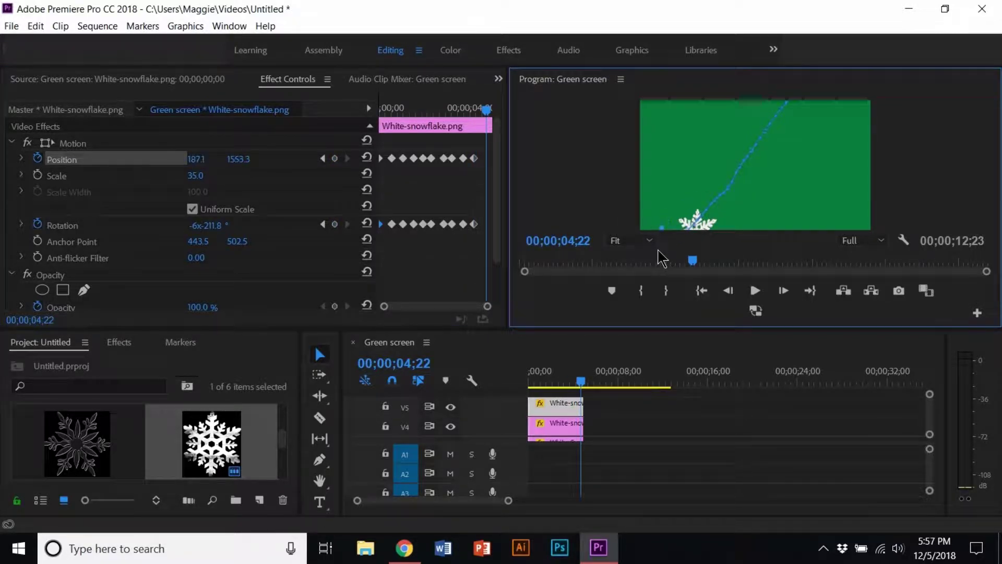
{"action": "left_click", "coordinate": [939, 366]}
{"action": "key", "text": "space"}
- At about 1 second, shift the small snowflake's keyframes later and move it down-left
{"action": "left_click_drag", "start_coordinate": [554, 381], "coordinate": [545, 388]}
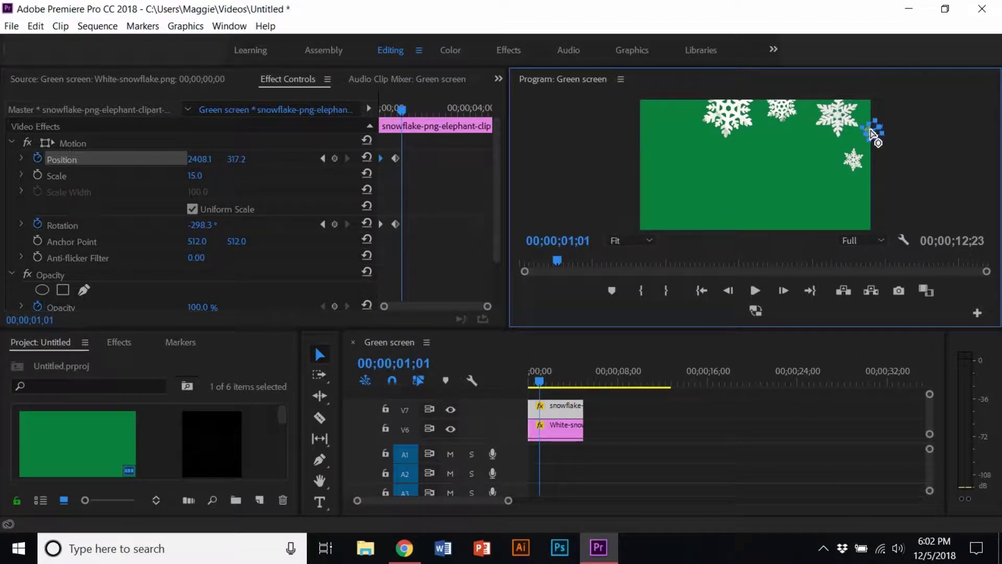
{"action": "left_click", "coordinate": [632, 241]}
{"action": "left_click", "coordinate": [632, 327]}
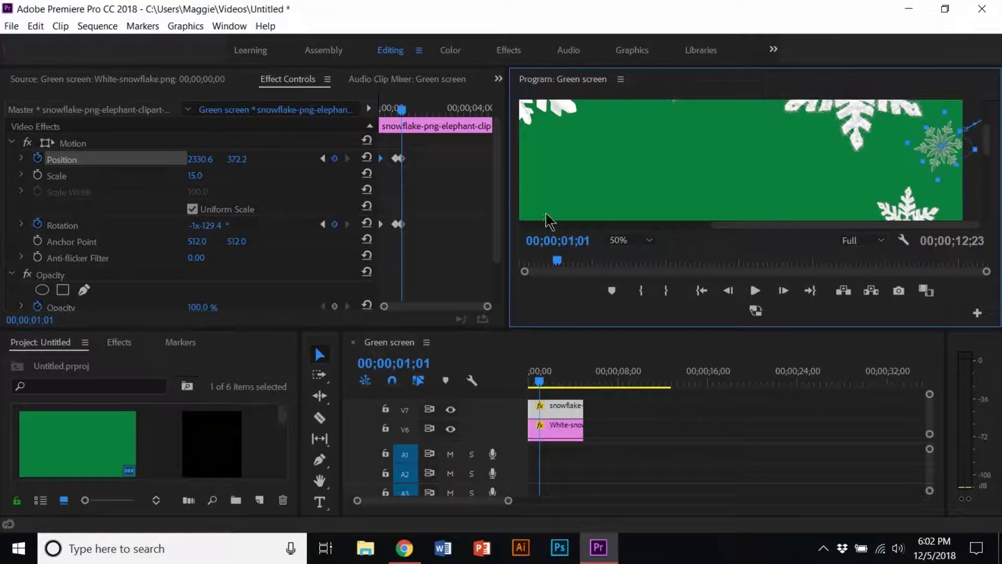
{"action": "left_click_drag", "start_coordinate": [401, 158], "coordinate": [411, 232]}
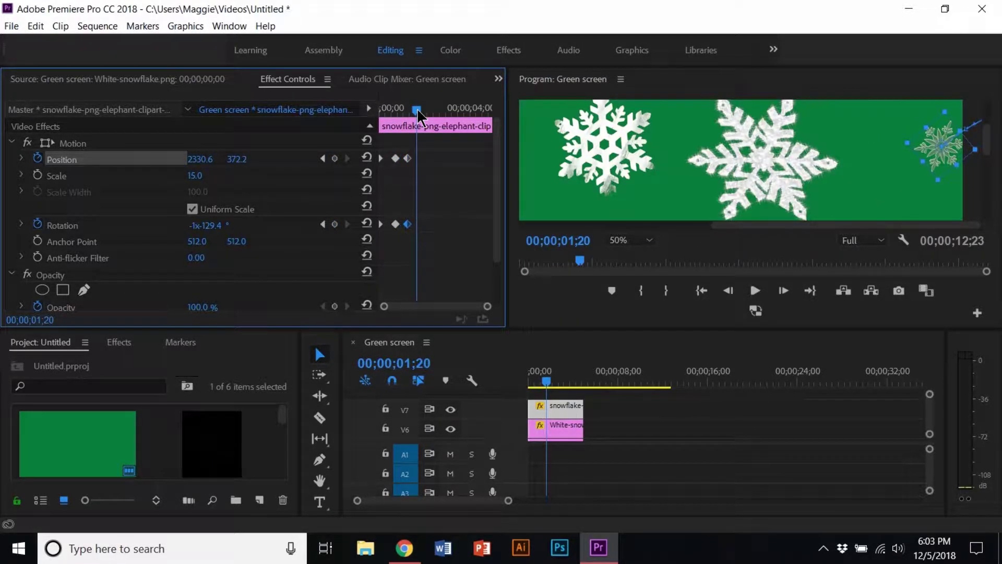
{"action": "left_click_drag", "start_coordinate": [939, 146], "coordinate": [917, 167]}
{"action": "left_click", "coordinate": [649, 240]}
{"action": "left_click", "coordinate": [634, 261]}
- Step forward in time, dragging the small snowflake further down-left toward the bottom-left corner
{"action": "left_click", "coordinate": [649, 240]}
{"action": "left_click", "coordinate": [634, 293]}
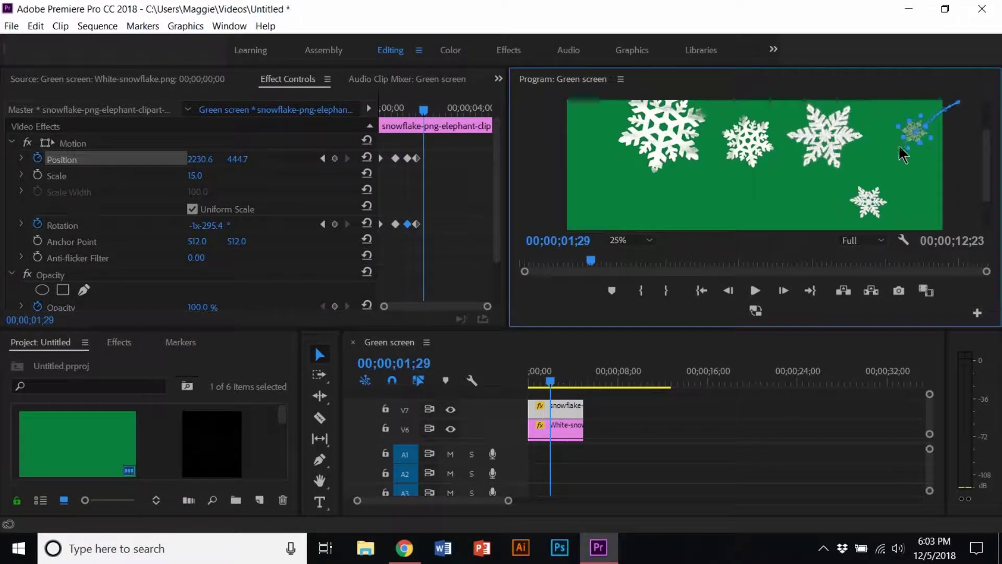
{"action": "key", "text": "space"}
{"action": "key", "text": "space"}
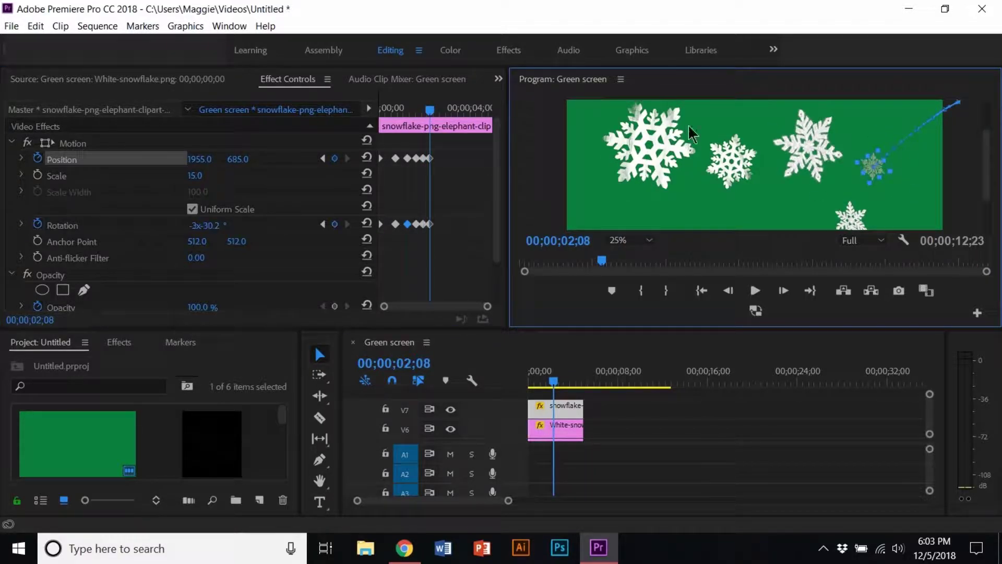
{"action": "mouse_move", "coordinate": [877, 168]}
{"action": "left_mouse_down"}
{"action": "mouse_move", "coordinate": [844, 168]}
{"action": "mouse_move", "coordinate": [801, 190]}
{"action": "left_mouse_up"}
{"action": "key", "text": "space"}
{"action": "key", "text": "space"}
{"action": "key", "text": "space"}
{"action": "key", "text": "space"}
{"action": "key", "text": "space"}
{"action": "key", "text": "space"}
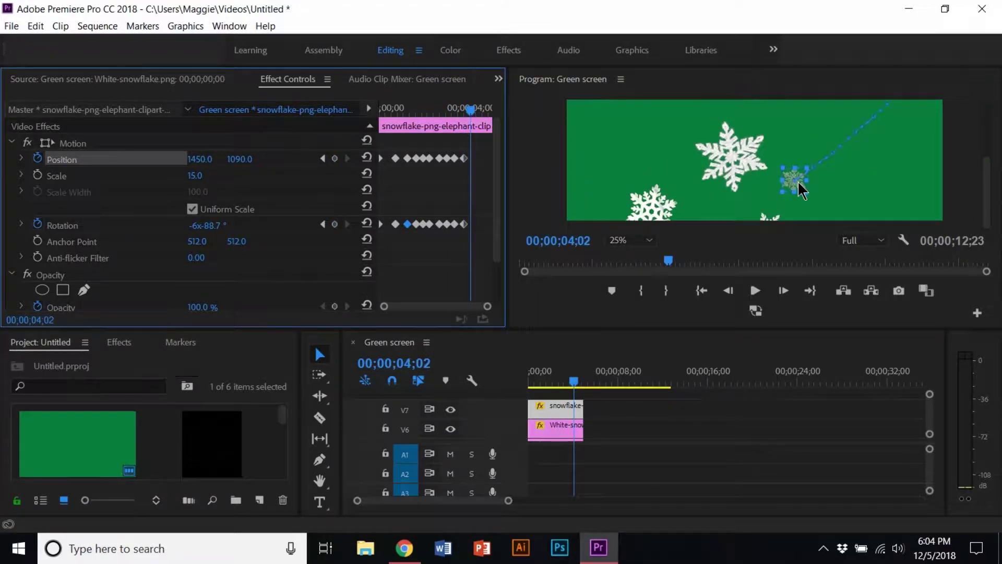
{"action": "key", "text": "space"}
{"action": "key", "text": "space"}
{"action": "mouse_move", "coordinate": [781, 198]}
{"action": "left_mouse_down"}
{"action": "mouse_move", "coordinate": [774, 212]}
{"action": "mouse_move", "coordinate": [779, 185]}
{"action": "left_mouse_up"}
- Save the project and select the top snowflake clip near the clip's end
{"action": "key", "text": "ctrl+s"}
{"action": "left_click_drag", "start_coordinate": [480, 109], "coordinate": [483, 110]}
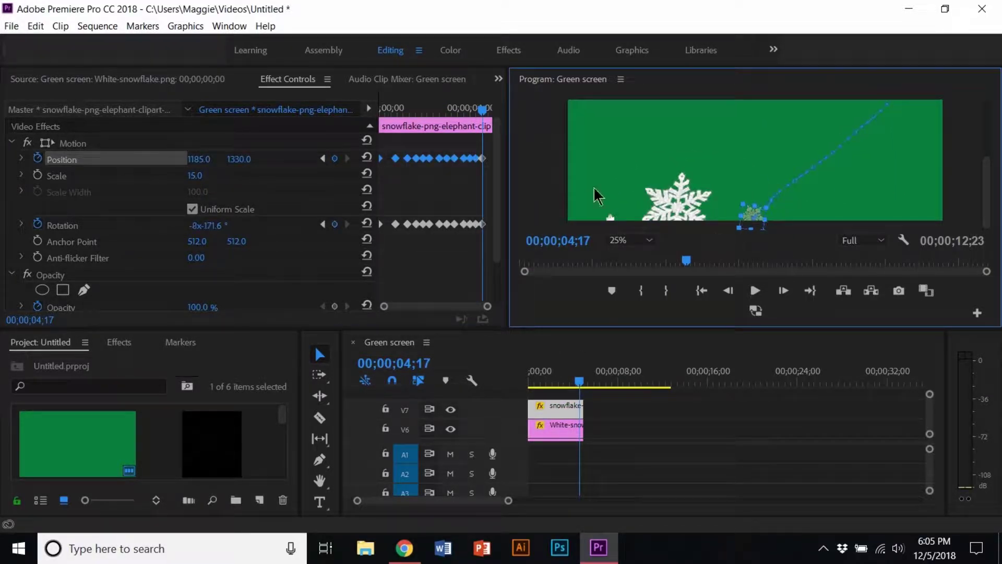
{"action": "left_click", "coordinate": [731, 214]}
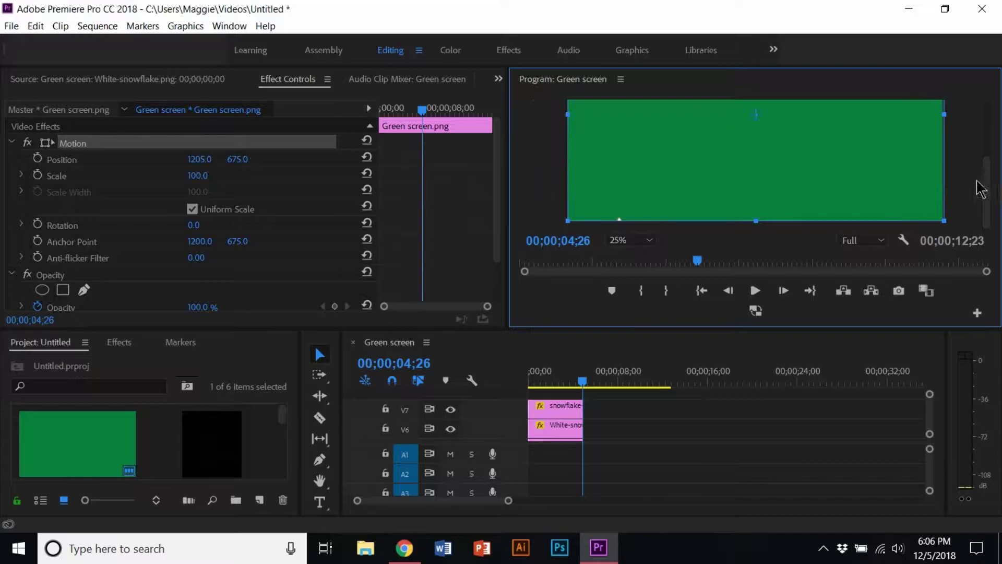
{"action": "left_click", "coordinate": [546, 411]}
- At the sequence start, keyframe the snowflake into the top-left and spin it to about -262°
{"action": "key", "text": "Home"}
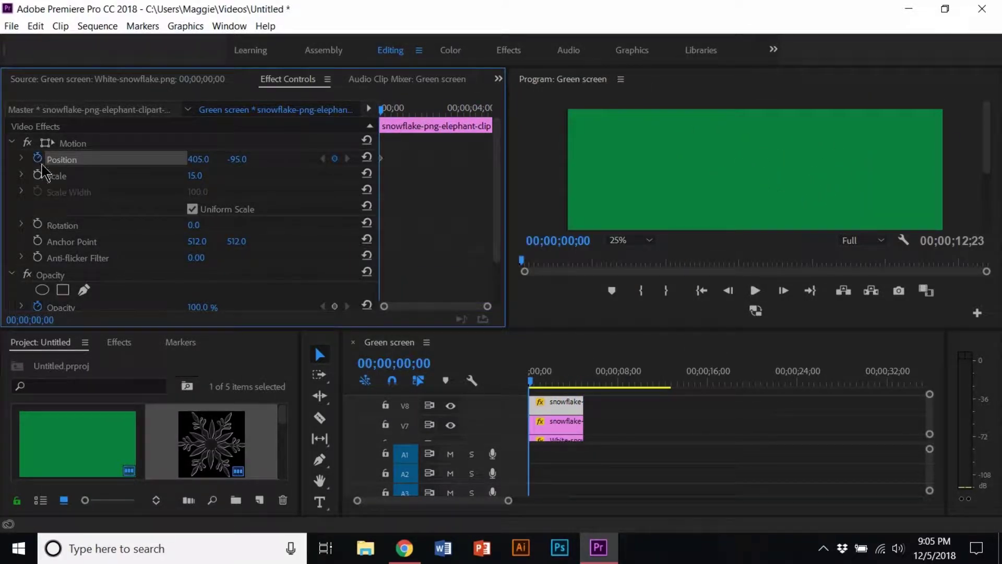
{"action": "left_click", "coordinate": [533, 381]}
{"action": "left_click_drag", "start_coordinate": [633, 88], "coordinate": [622, 123]}
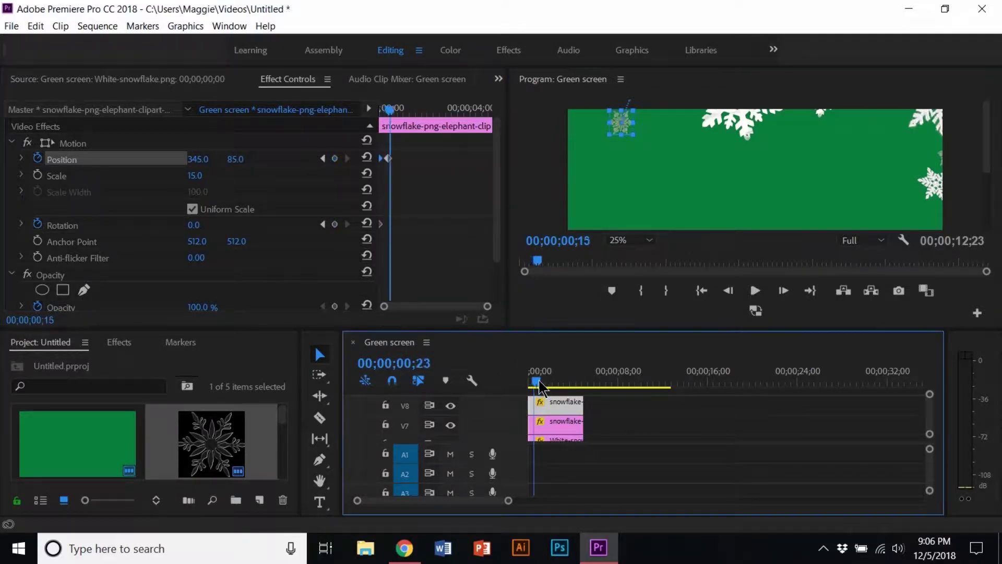
{"action": "left_click_drag", "start_coordinate": [539, 388], "coordinate": [536, 384]}
{"action": "left_click_drag", "start_coordinate": [634, 111], "coordinate": [616, 165]}
{"action": "left_click", "coordinate": [618, 146]}
- Advance through time, lowering the snowflake further down-left at each new keyframe
{"action": "left_click", "coordinate": [545, 381]}
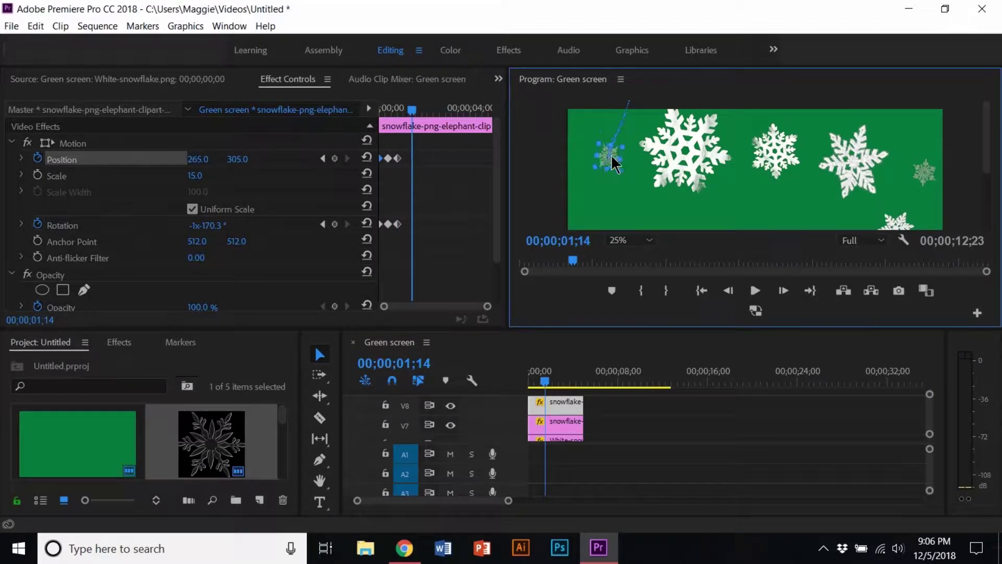
{"action": "left_click", "coordinate": [549, 388]}
{"action": "left_click", "coordinate": [604, 162]}
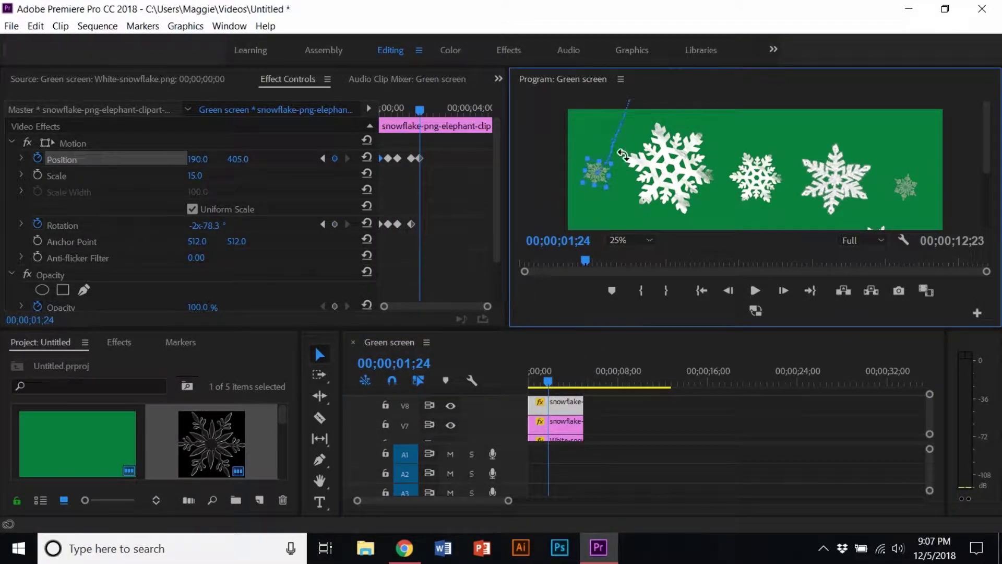
{"action": "left_click", "coordinate": [553, 381]}
{"action": "left_click_drag", "start_coordinate": [609, 171], "coordinate": [583, 217]}
{"action": "left_click", "coordinate": [556, 381]}
{"action": "key", "text": "space"}
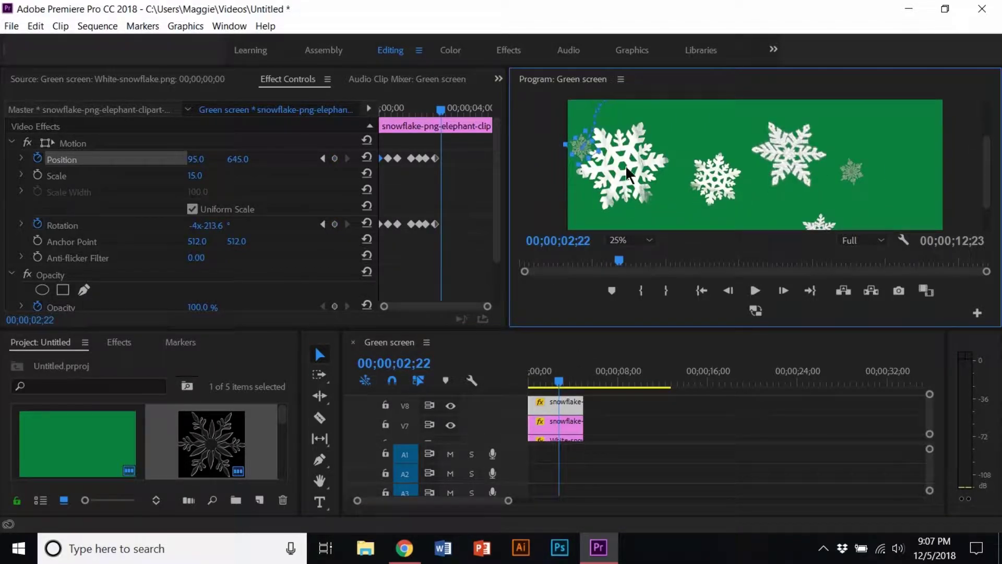
- At about 2;03, move the snowflake down toward the left edge of the frame
{"action": "left_click", "coordinate": [629, 240]}
{"action": "left_click", "coordinate": [624, 253]}
{"action": "left_click", "coordinate": [558, 383]}
{"action": "left_click_drag", "start_coordinate": [558, 383], "coordinate": [552, 382]}
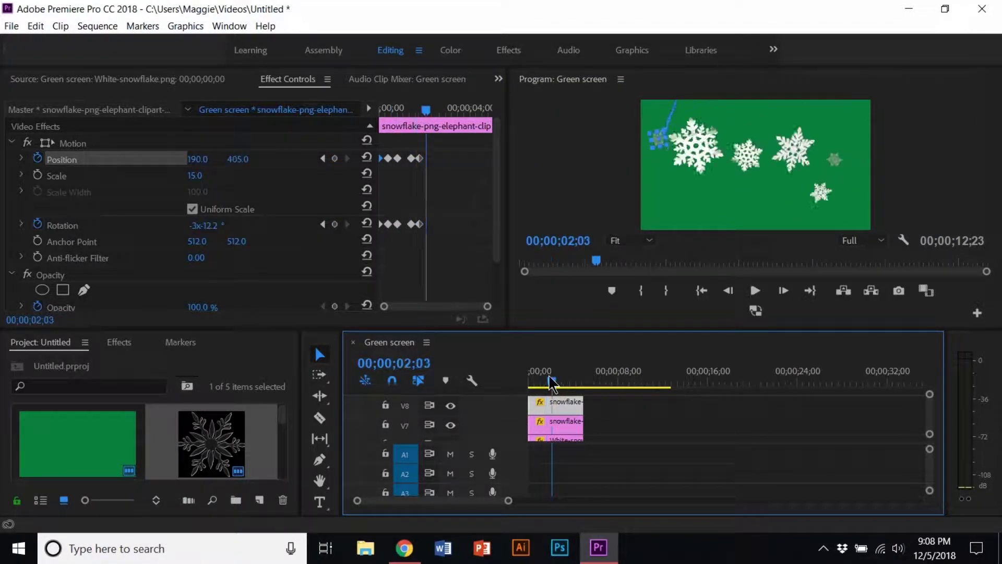
{"action": "left_click", "coordinate": [922, 169]}
{"action": "left_click_drag", "start_coordinate": [604, 156], "coordinate": [531, 207]}
{"action": "scroll", "coordinate": [565, 191], "scroll_direction": "down", "scroll_amount": 15}
{"action": "scroll", "coordinate": [561, 175], "scroll_direction": "down", "scroll_amount": 8}
{"action": "scroll", "coordinate": [548, 196], "scroll_direction": "down", "scroll_amount": 17}
{"action": "scroll", "coordinate": [538, 211], "scroll_direction": "down", "scroll_amount": 18}
{"action": "scroll", "coordinate": [612, 188], "scroll_direction": "down", "scroll_amount": 13}
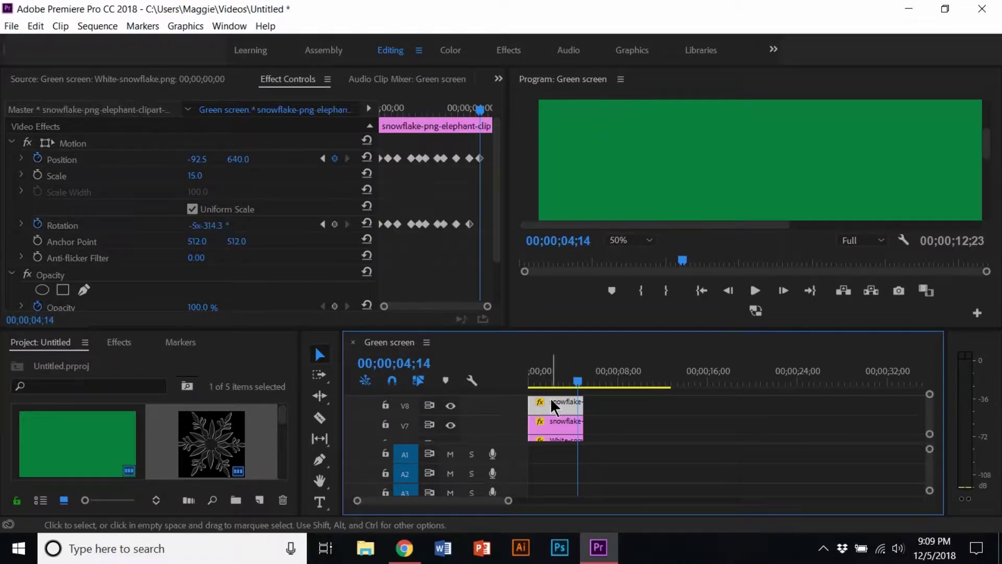
- Shift Green screen.png's Position X to about 1198 so it fills the frame, then play the sequence
{"action": "key", "text": "Home"}
{"action": "scroll", "coordinate": [574, 418], "scroll_direction": "down", "scroll_amount": 5}
{"action": "left_click", "coordinate": [601, 431]}
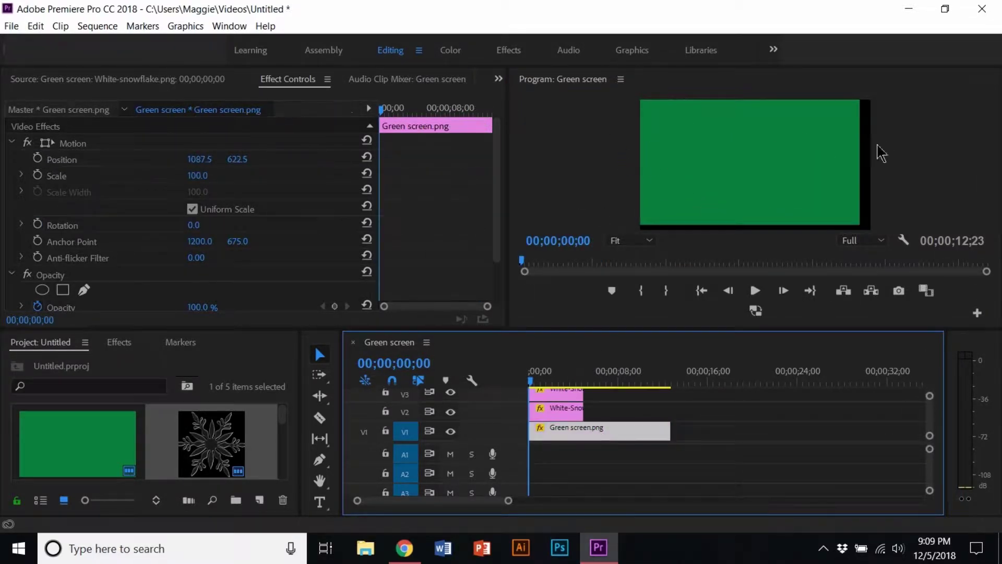
{"action": "left_click_drag", "start_coordinate": [752, 192], "coordinate": [757, 192]}
{"action": "left_click", "coordinate": [207, 159]}
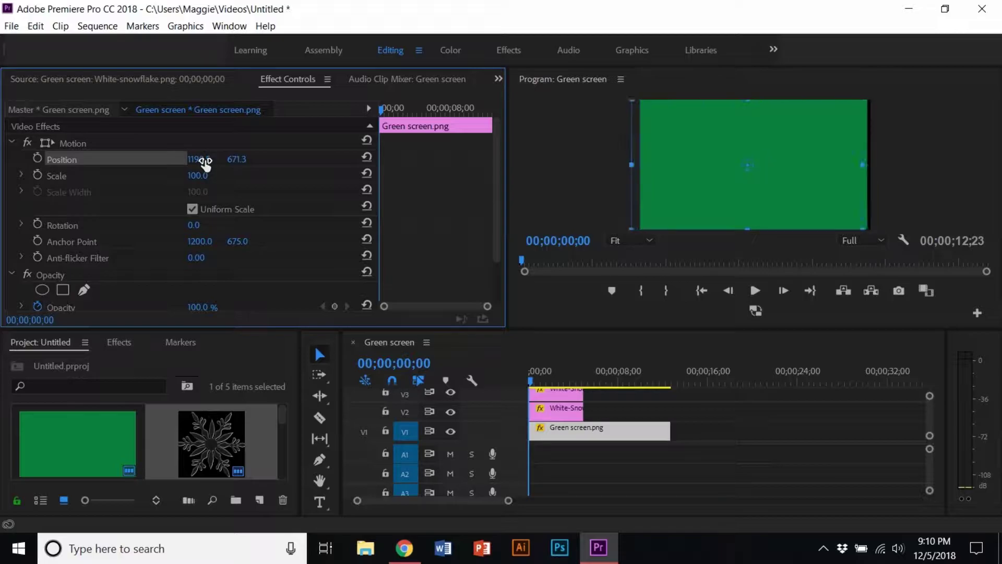
{"action": "left_click_drag", "start_coordinate": [206, 164], "coordinate": [207, 162]}
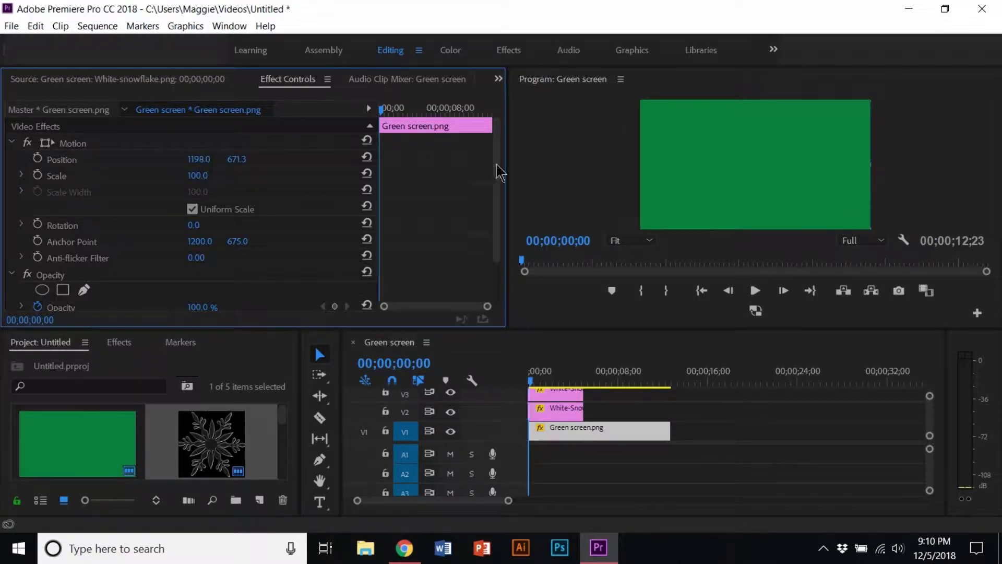
{"action": "left_click", "coordinate": [558, 352]}
{"action": "key", "text": "space"}
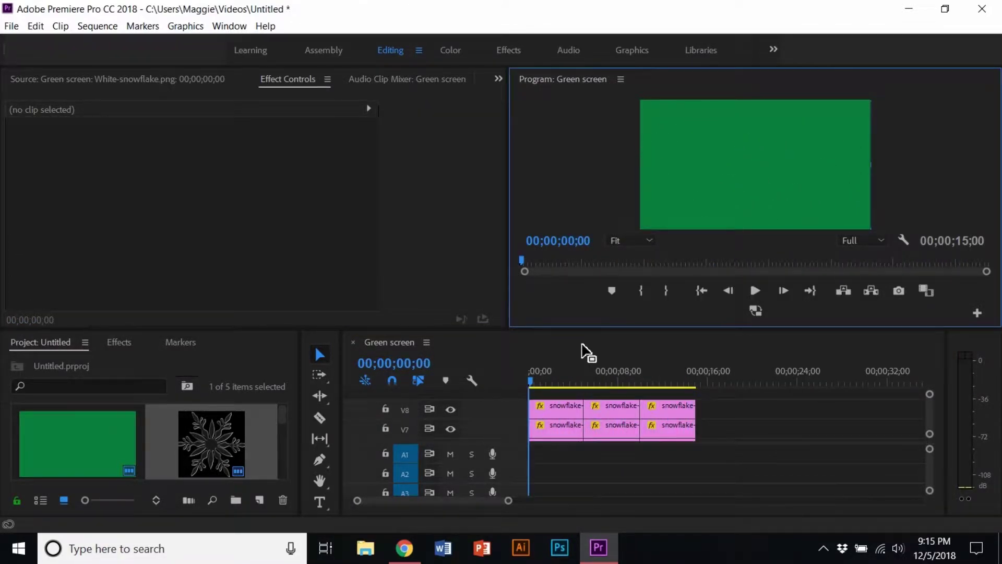
- Open Export Settings and name the output file 'snow overlay animation'
{"action": "key", "text": "ctrl+m"}
{"action": "left_click", "coordinate": [716, 183]}
{"action": "type", "text": "snow"}
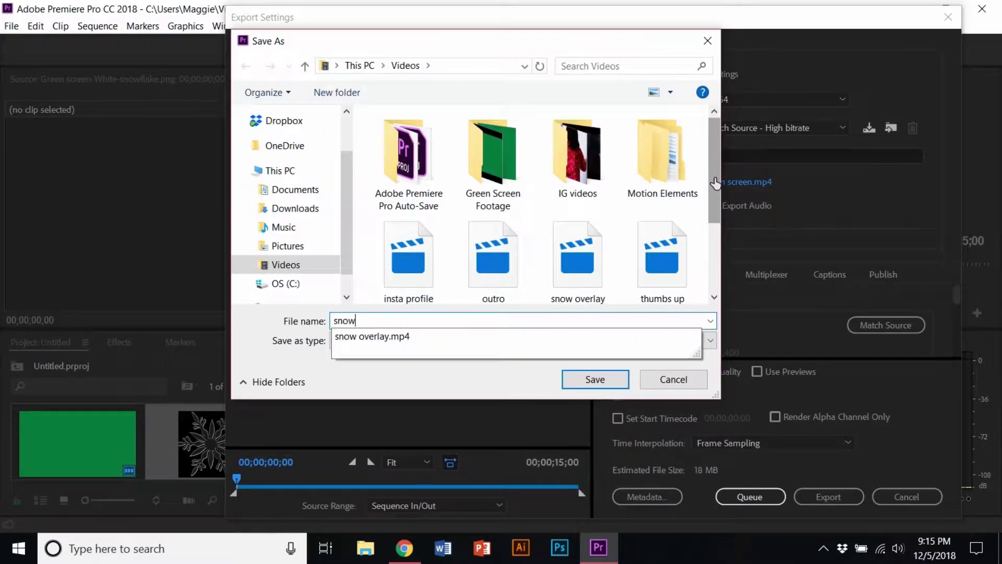
{"action": "type", "text": " ov"}
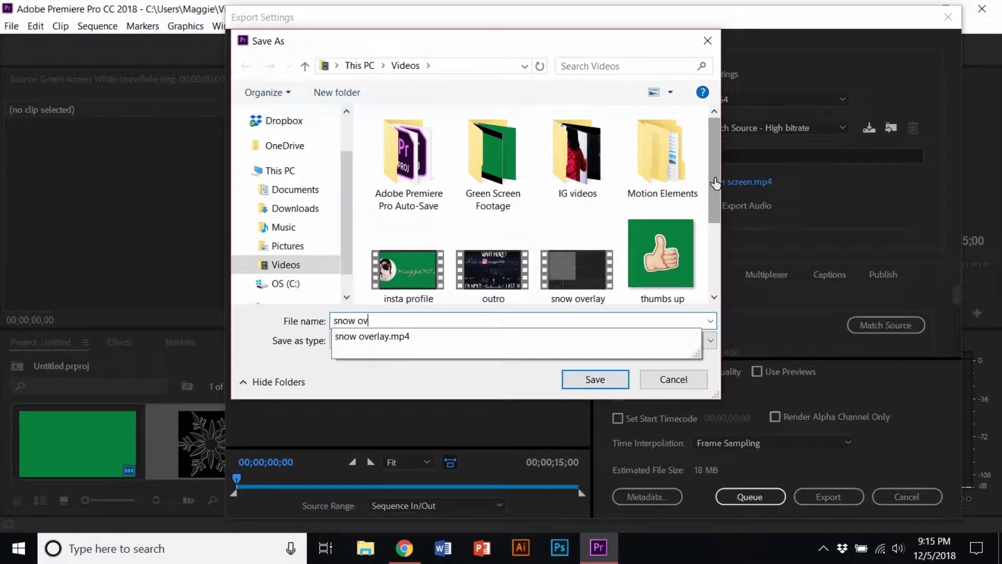
{"action": "type", "text": "erlay animation"}
{"action": "key", "text": "Return"}
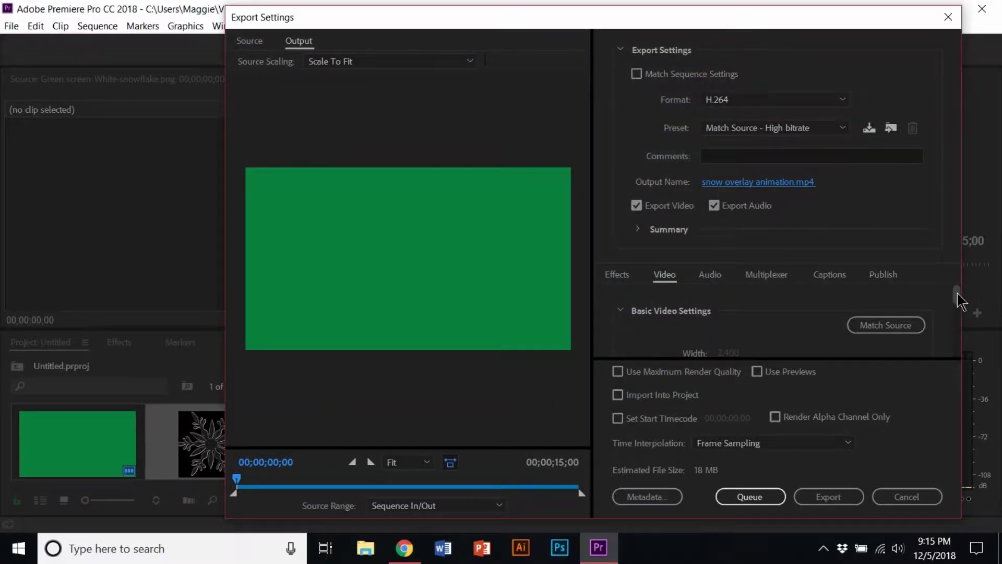
- Set the H.264 profile to High and frame rate to 60, then start the export
{"action": "mouse_move", "coordinate": [958, 301]}
{"action": "left_mouse_down"}
{"action": "mouse_move", "coordinate": [961, 328]}
{"action": "mouse_move", "coordinate": [958, 308]}
{"action": "left_mouse_up"}
{"action": "left_click", "coordinate": [872, 311]}
{"action": "left_click", "coordinate": [832, 347]}
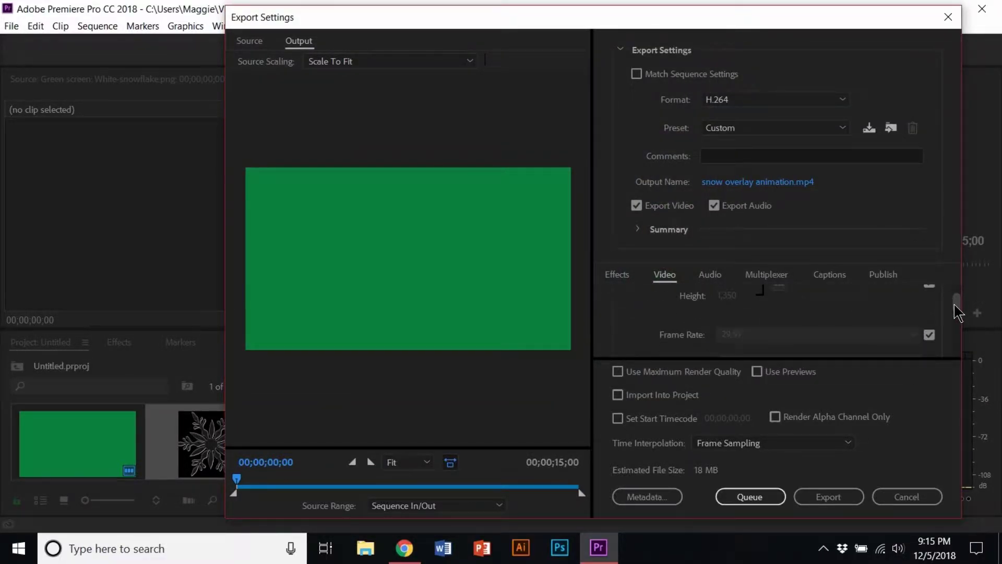
{"action": "left_click", "coordinate": [904, 334]}
{"action": "left_click", "coordinate": [809, 316]}
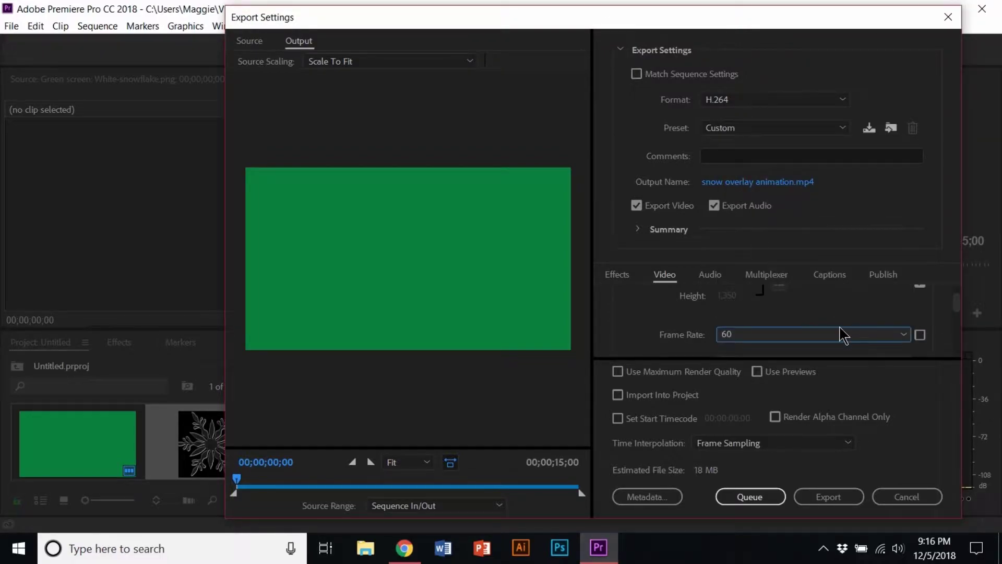
{"action": "left_click", "coordinate": [829, 496]}
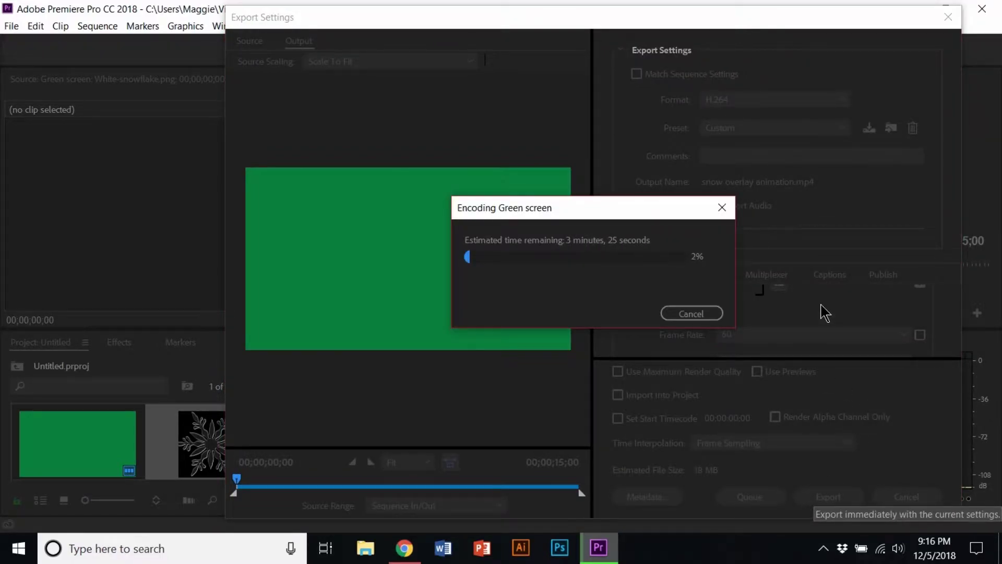